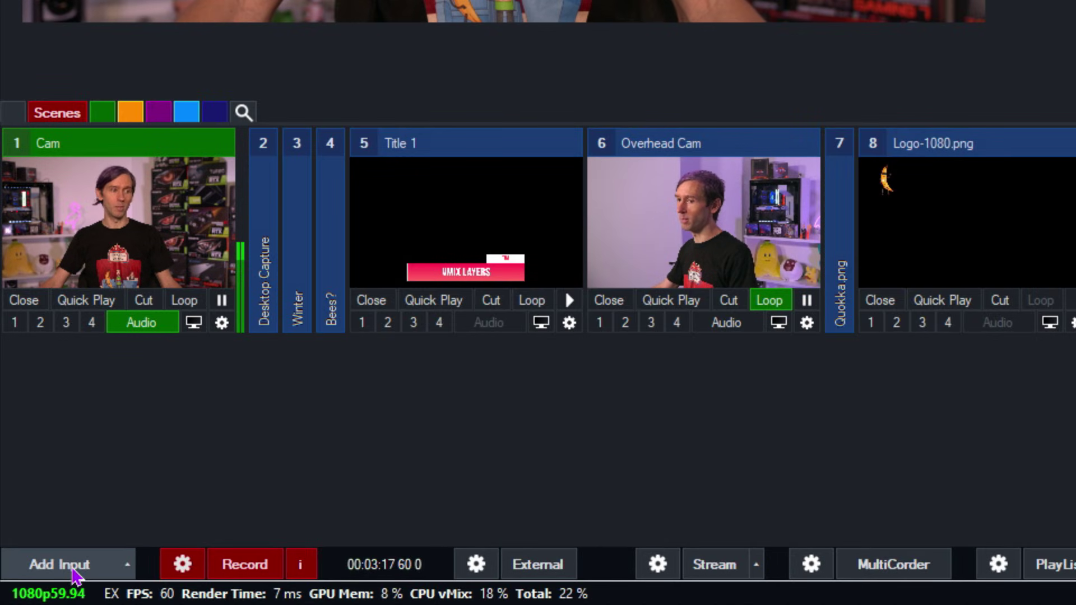
# Add the Logo.png image from the Layers folder as a new image input
pyautogui.click(79, 572)
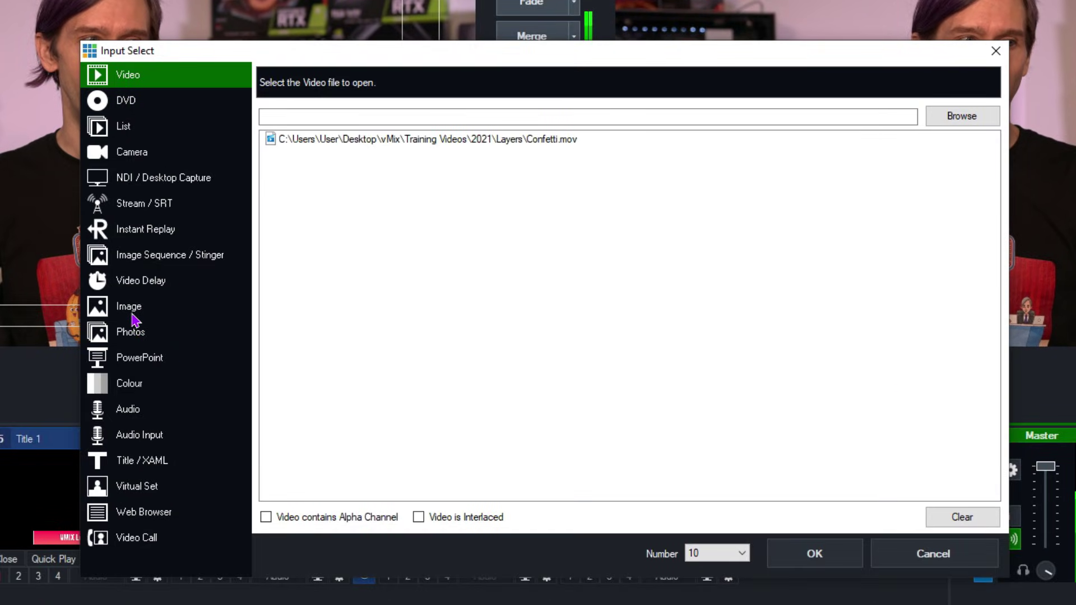
pyautogui.click(169, 306)
pyautogui.click(951, 115)
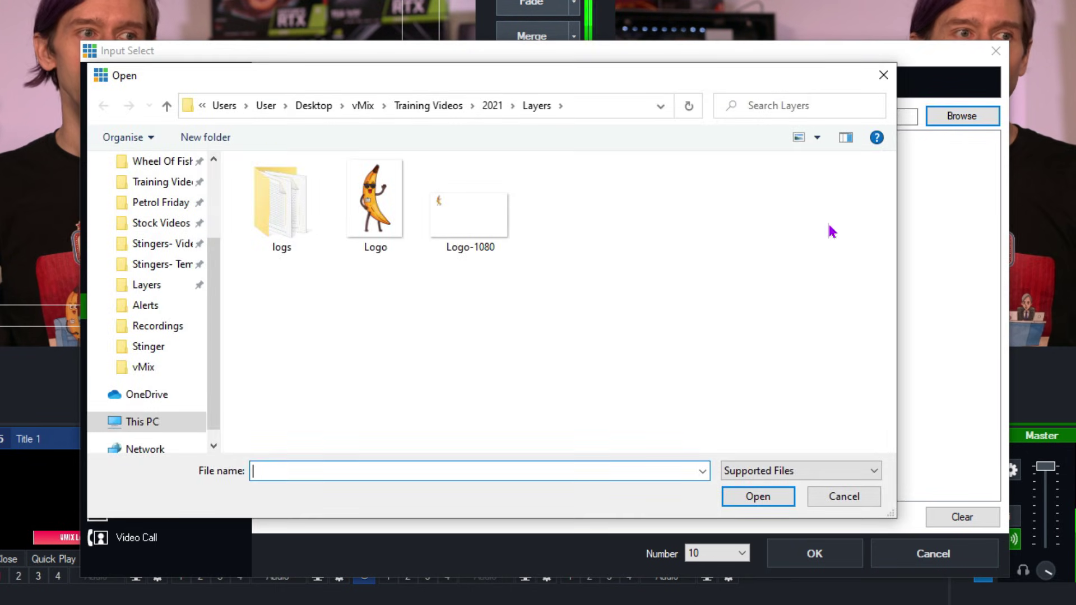
pyautogui.click(350, 223)
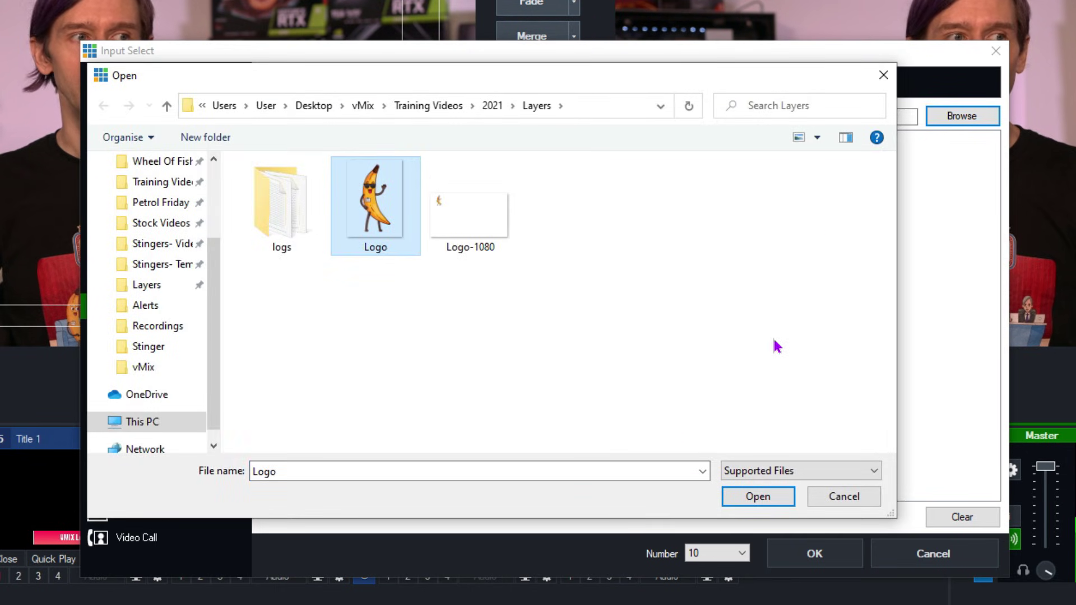
pyautogui.click(759, 496)
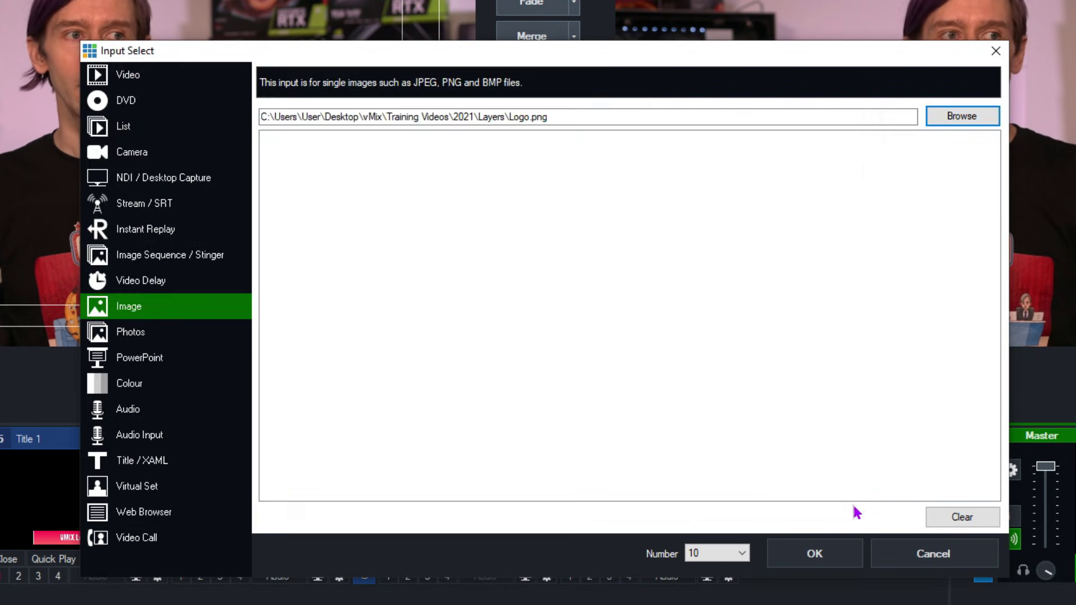
pyautogui.click(834, 554)
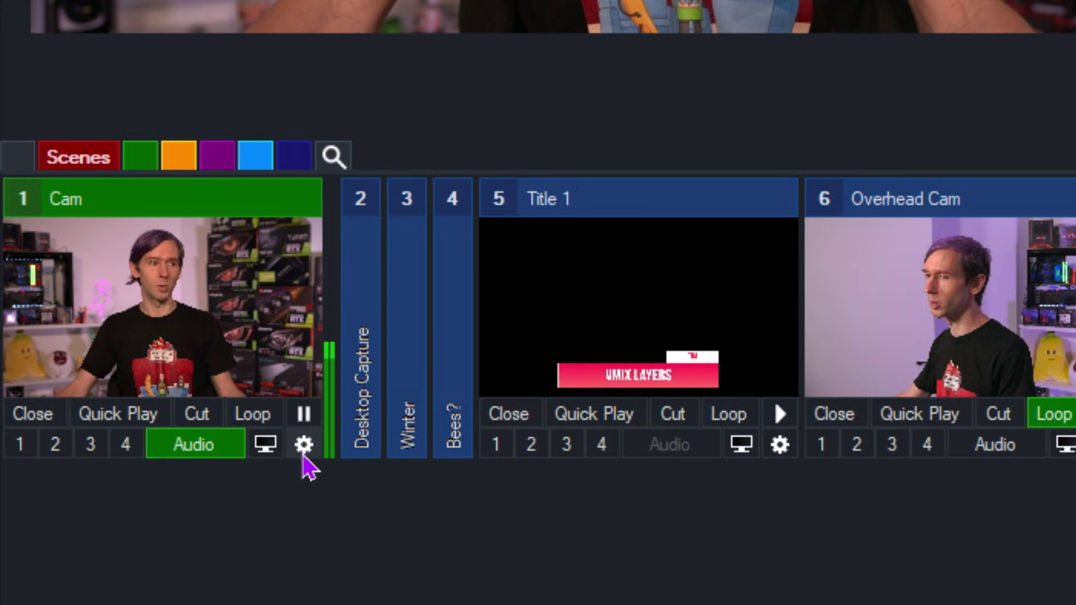
# Assign the Logo.png input to layer 1 of the Cam input
pyautogui.click(305, 445)
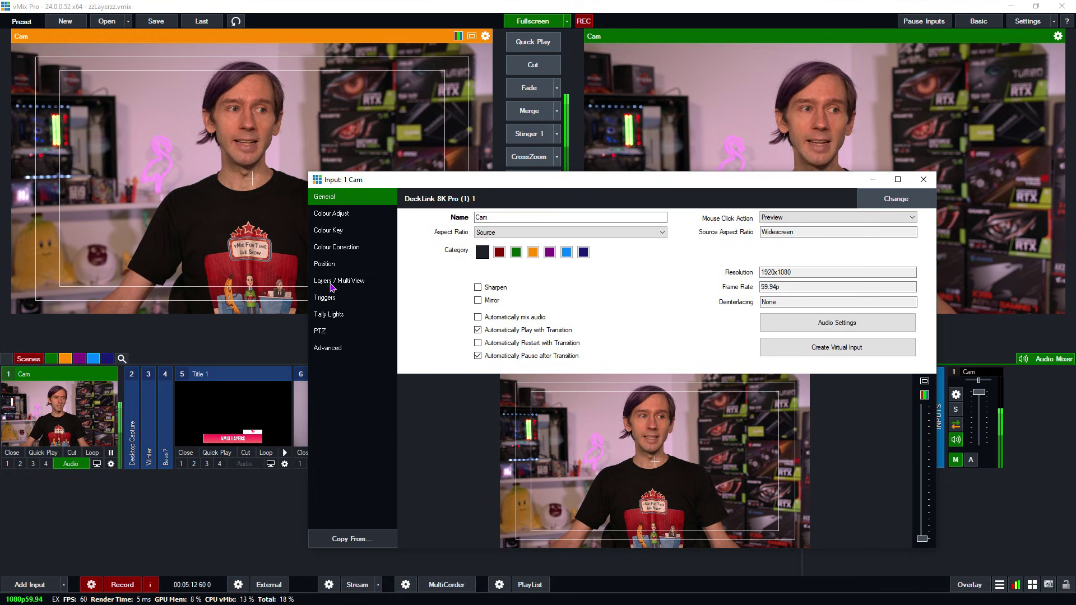
pyautogui.click(332, 285)
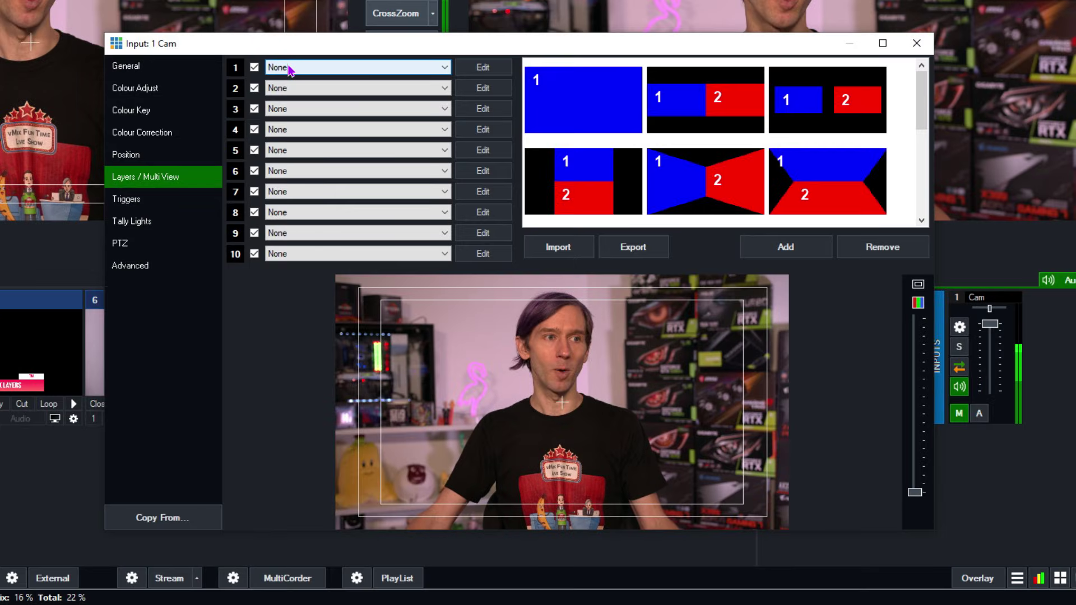
pyautogui.click(291, 68)
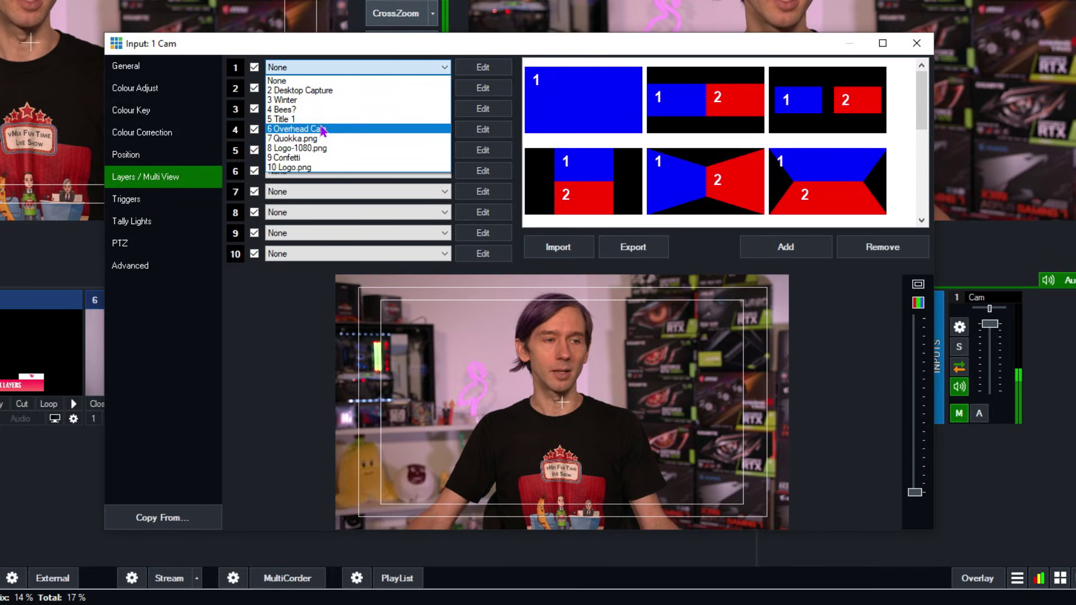
pyautogui.click(314, 168)
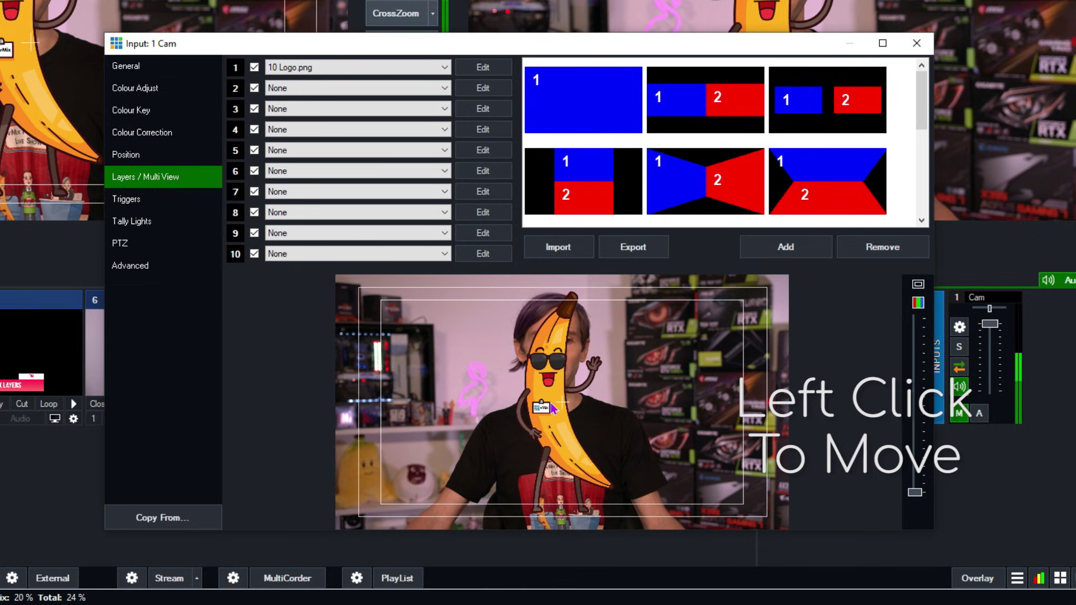
# Move the logo layer to the upper-left corner of the camera picture and shrink it to a zoom of 0.45925
pyautogui.moveTo(552, 409); pyautogui.dragTo(425, 403)
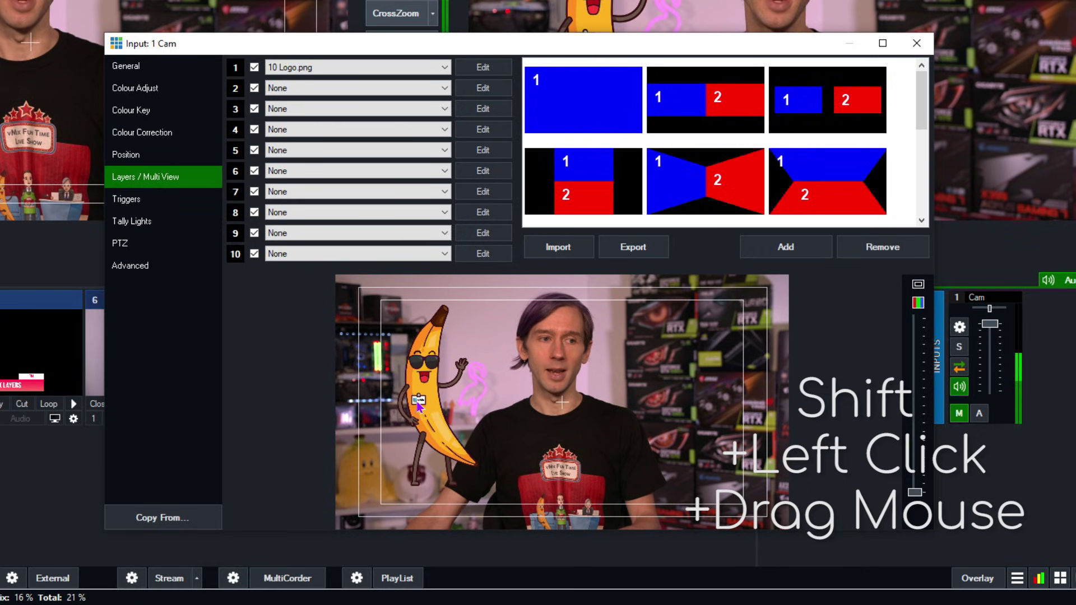
pyautogui.keyDown('shift'); pyautogui.moveTo(424, 402); pyautogui.dragTo(383, 349); pyautogui.keyUp('shift')
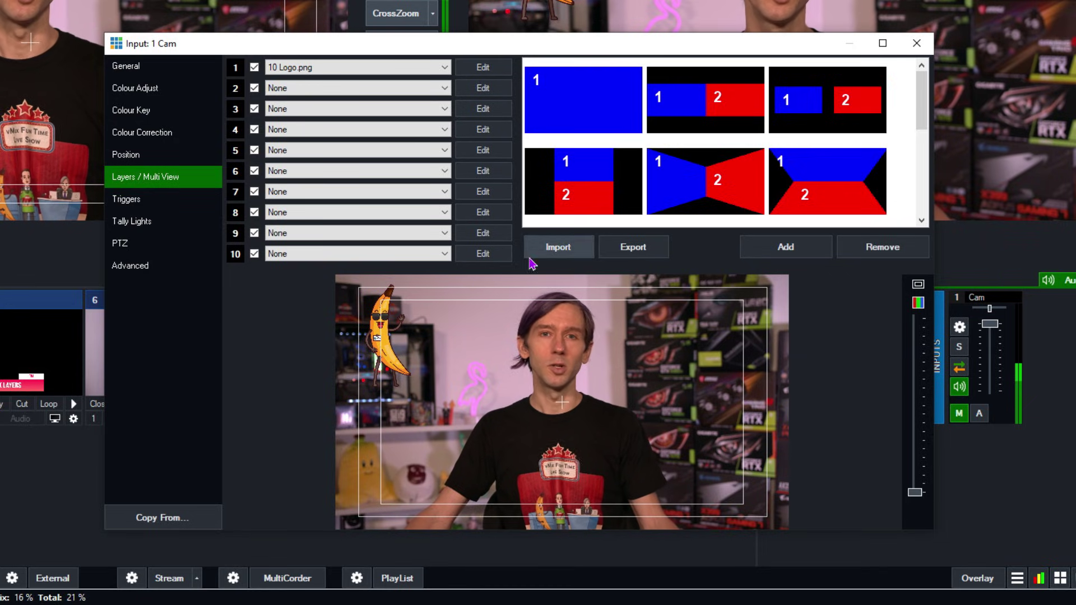
pyautogui.click(493, 69)
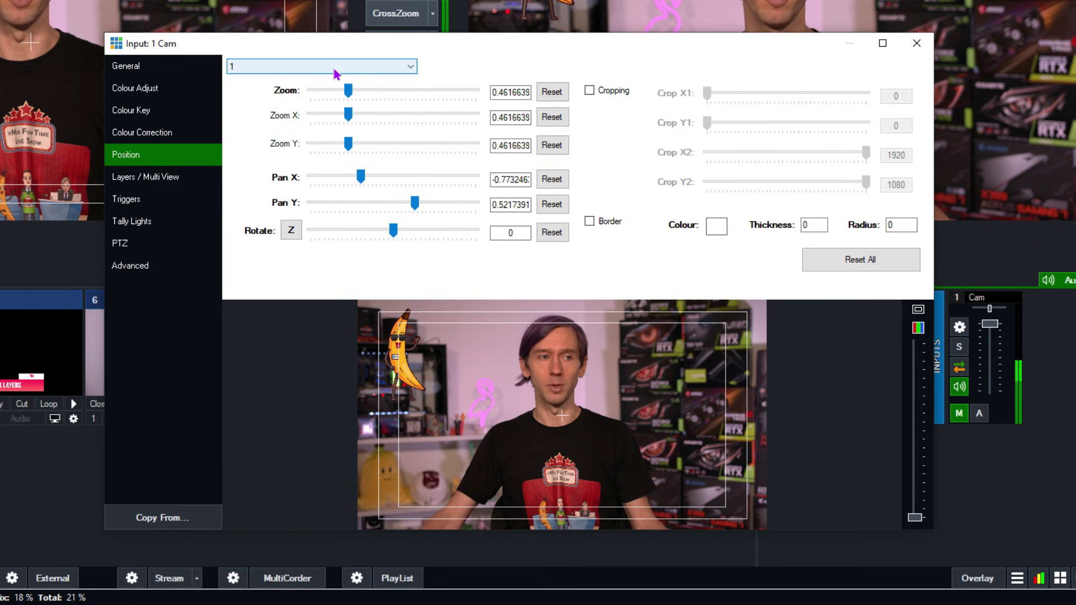
pyautogui.moveTo(346, 92); pyautogui.dragTo(347, 92)
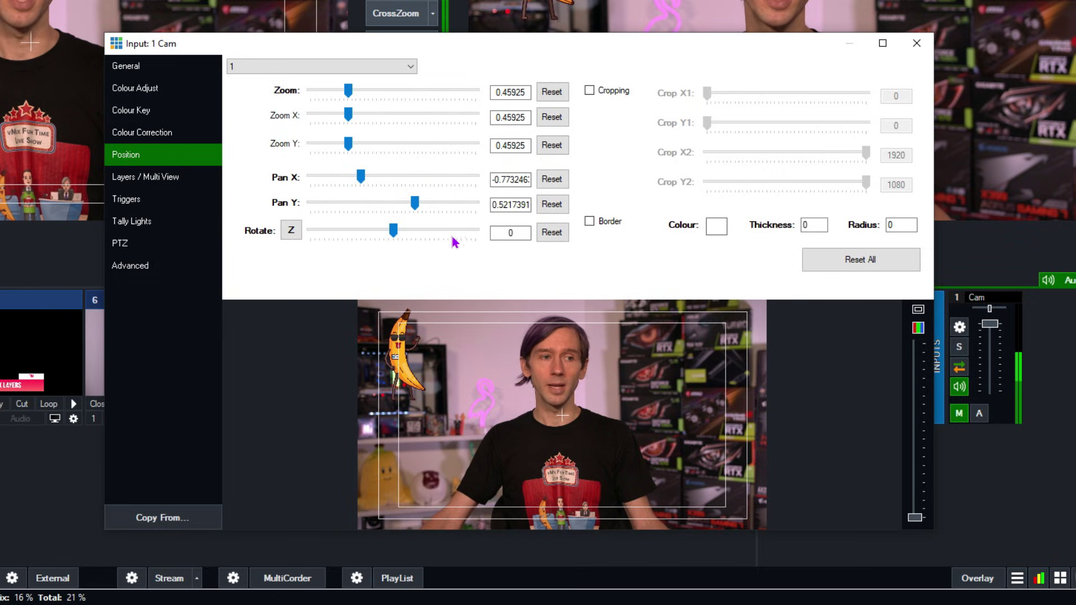
# Try rotating the logo layer around different axes, resetting the rotation after each attempt
pyautogui.moveTo(392, 234)
pyautogui.mouseDown()
pyautogui.moveTo(404, 231)
pyautogui.moveTo(390, 232)
pyautogui.mouseUp()
pyautogui.click(290, 230)
pyautogui.click(549, 234)
pyautogui.click(291, 230)
pyautogui.click(551, 232)
pyautogui.click(299, 235)
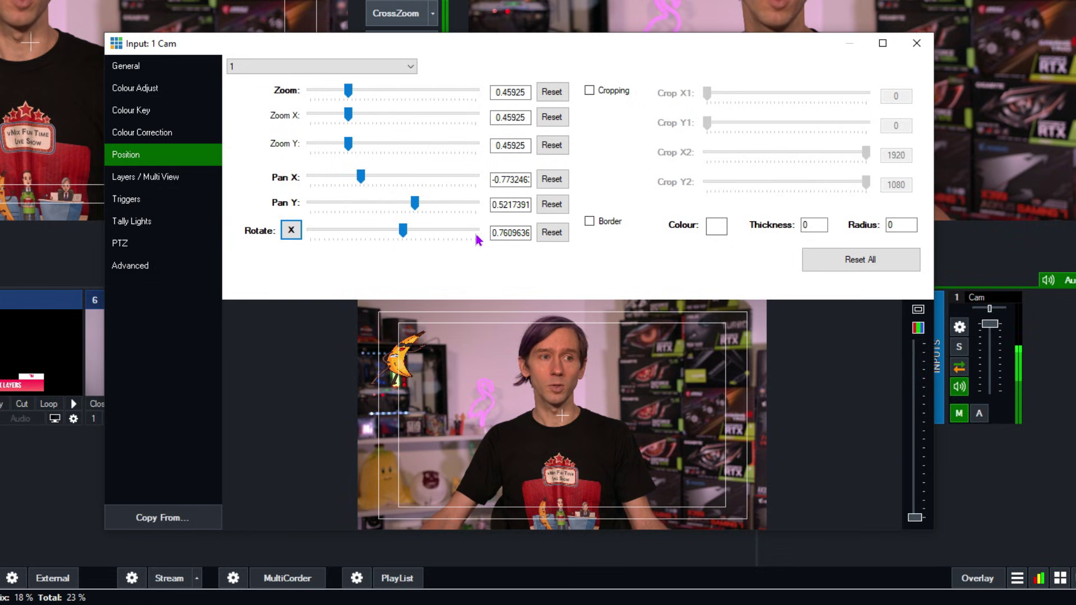
pyautogui.click(552, 232)
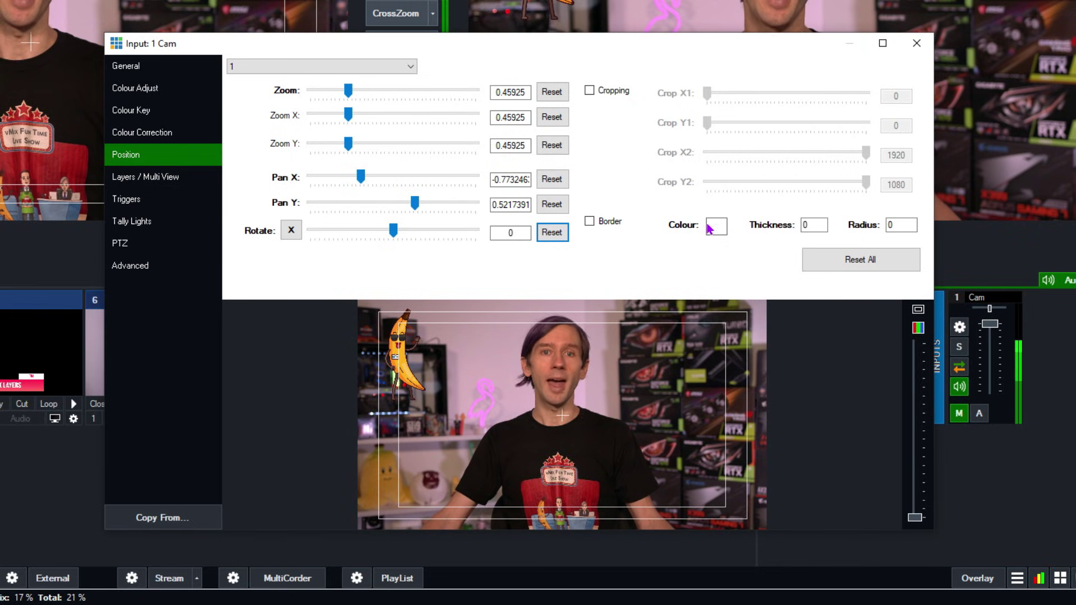
# Assign the Title 1 input to layer 2 of the Cam input
pyautogui.click(152, 180)
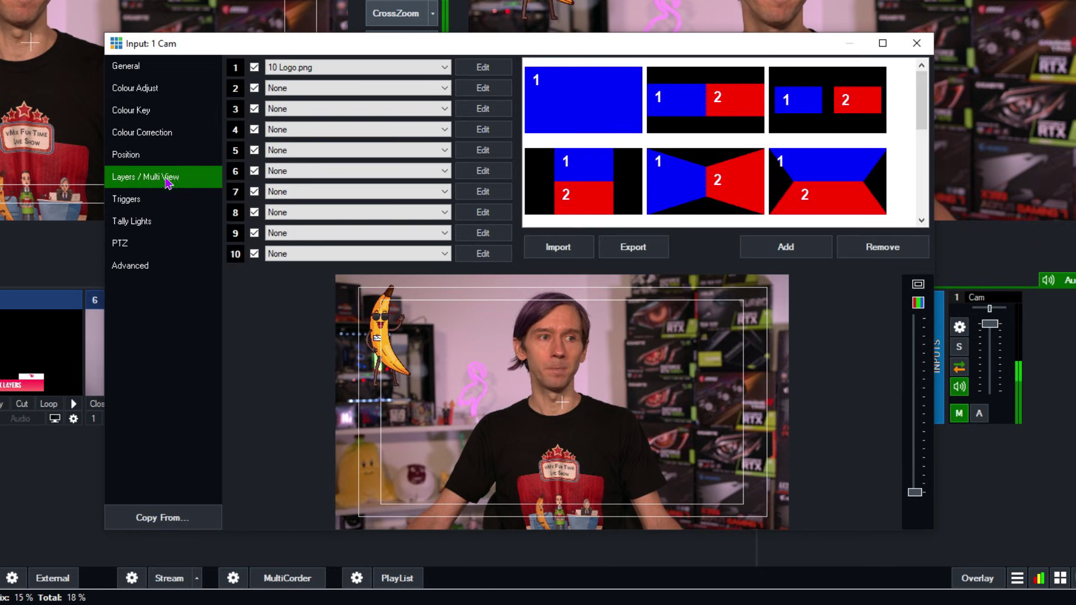
pyautogui.click(291, 88)
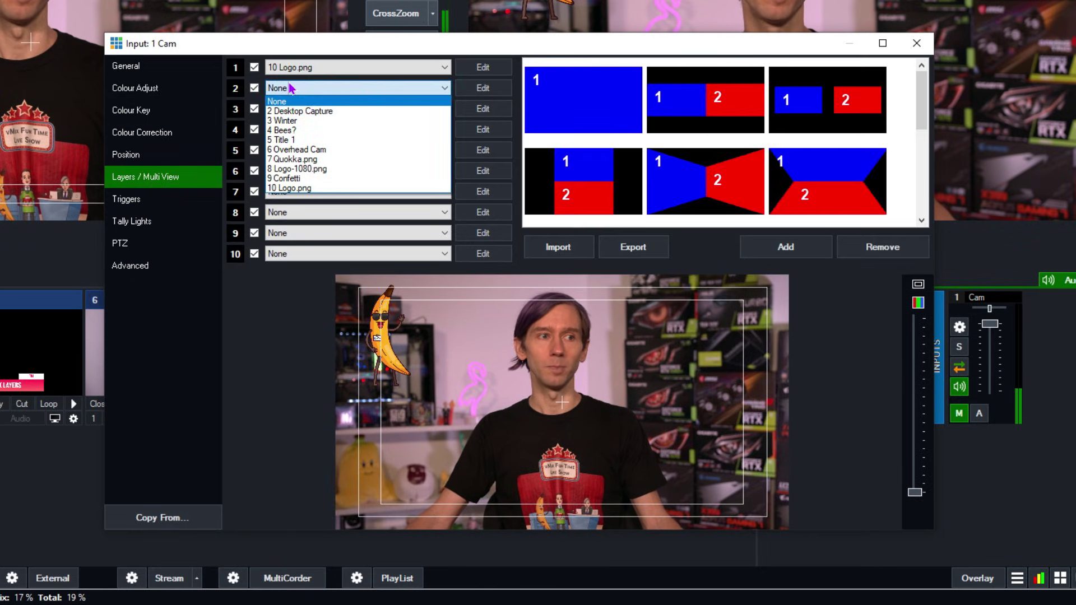
pyautogui.click(298, 139)
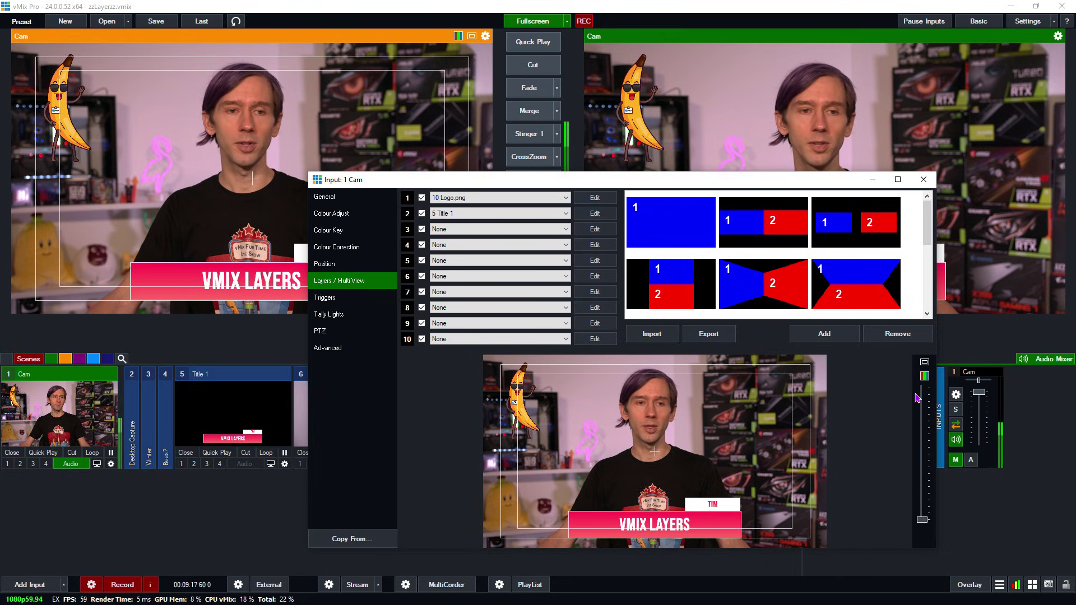
# View the preview's safe area options, and swap the layer order so Title 1 is layer 1 and Logo.png is layer 2
pyautogui.click(924, 364)
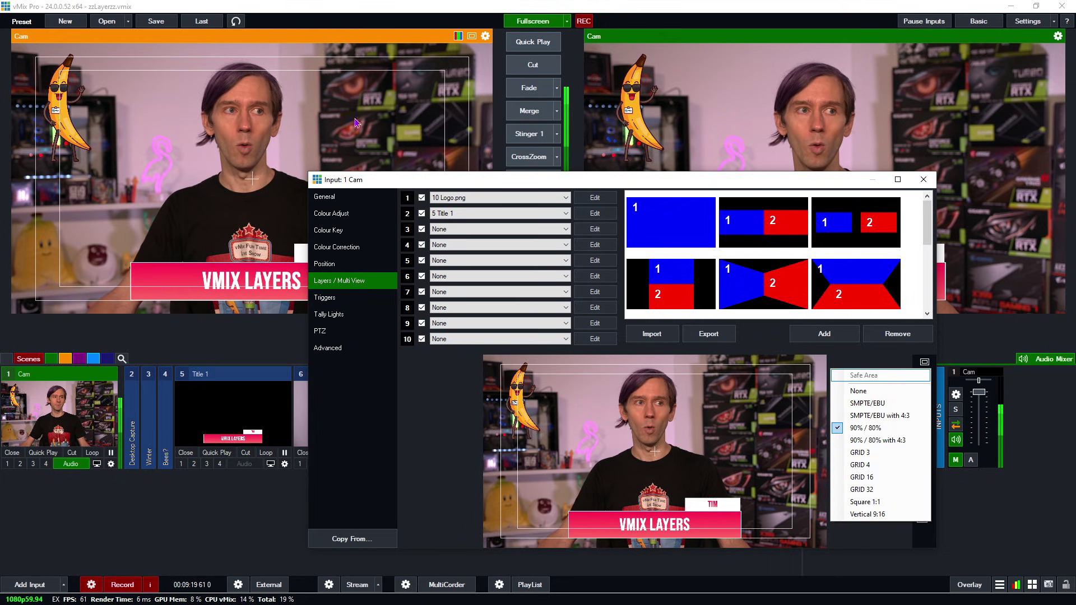
pyautogui.click(863, 356)
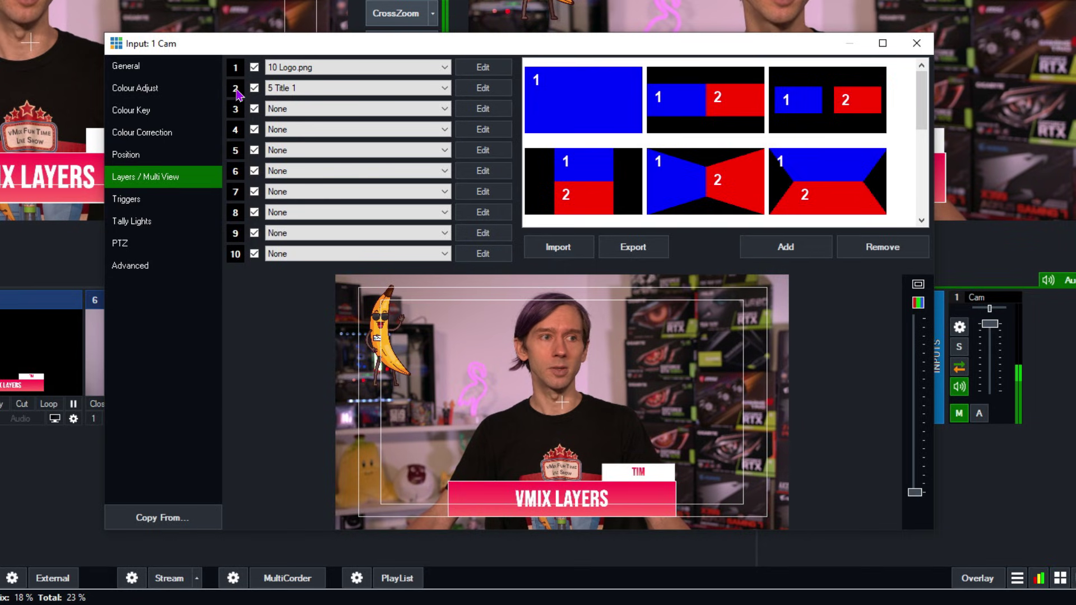
pyautogui.moveTo(235, 75); pyautogui.dragTo(234, 82)
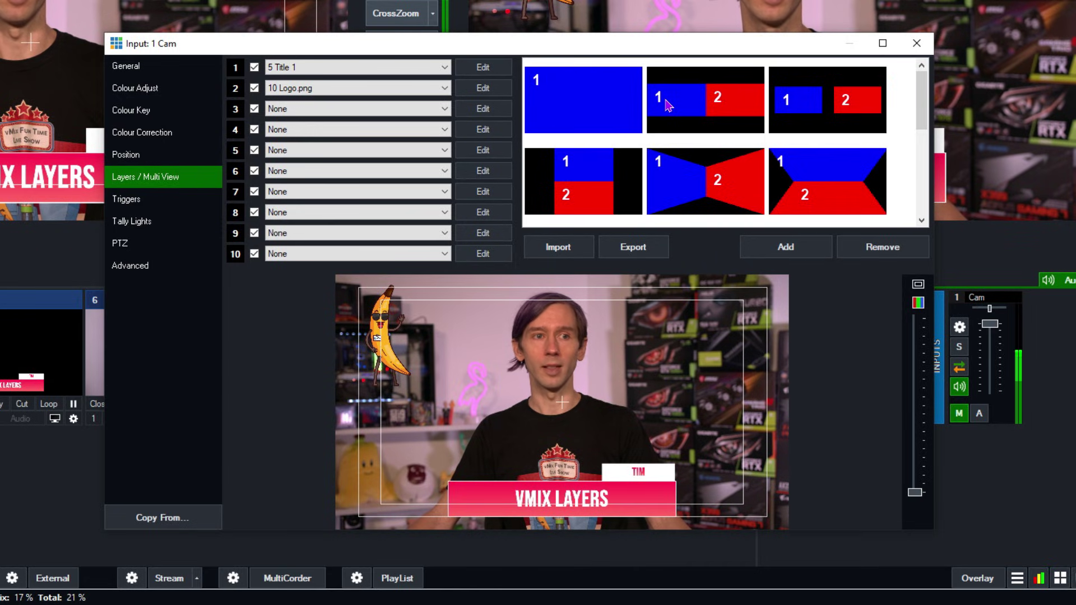
# Look through the multi view layout templates and close the Cam input's settings
pyautogui.scroll(-2, 719, 122)
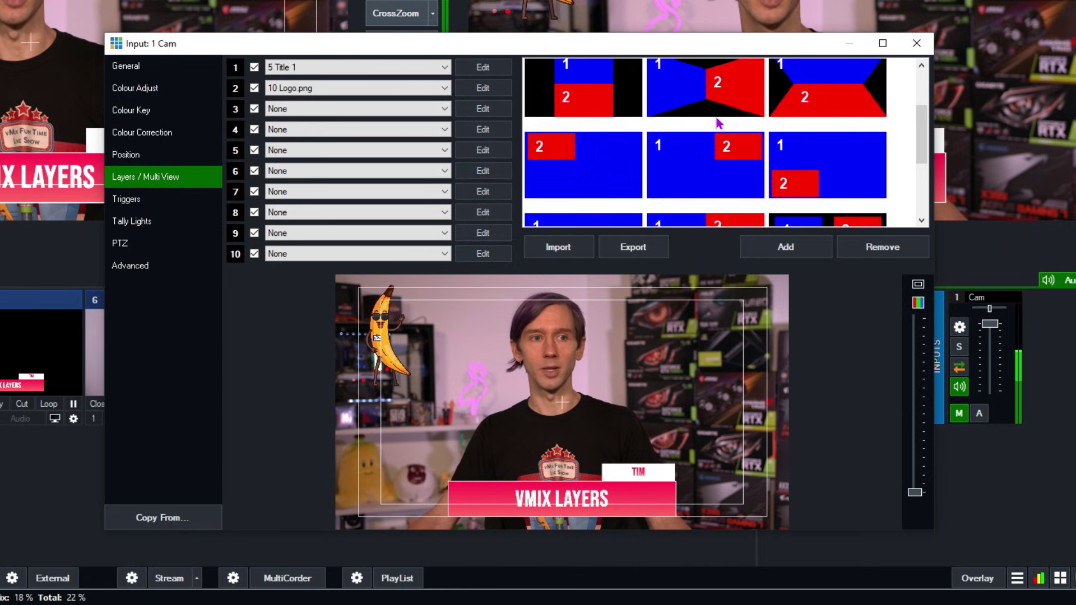
pyautogui.scroll(-2, 733, 133)
pyautogui.scroll(-2, 723, 132)
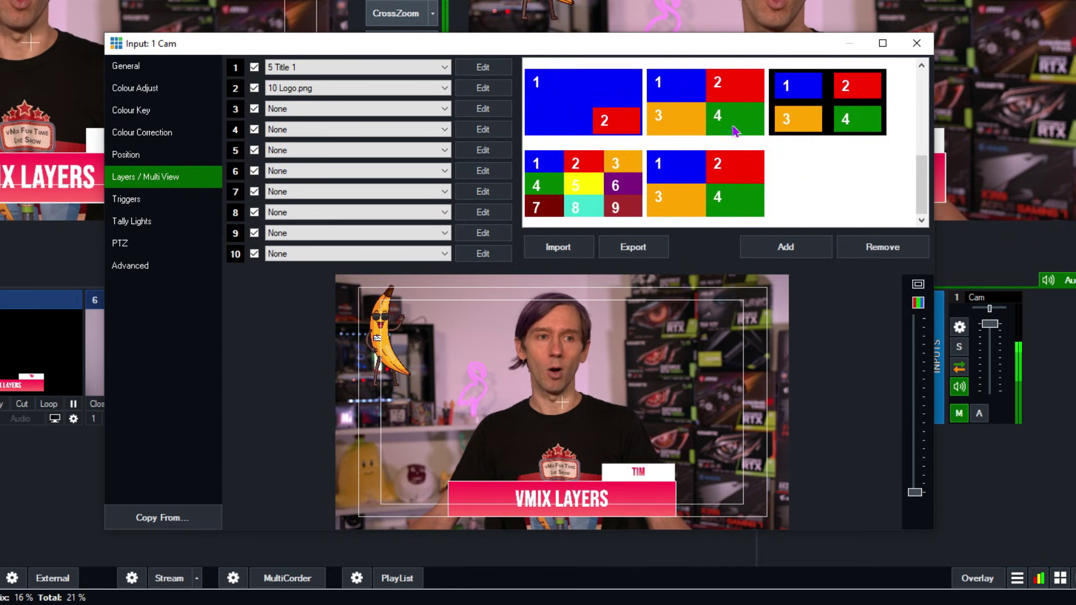
pyautogui.scroll(5, 698, 163)
pyautogui.scroll(-3, 745, 174)
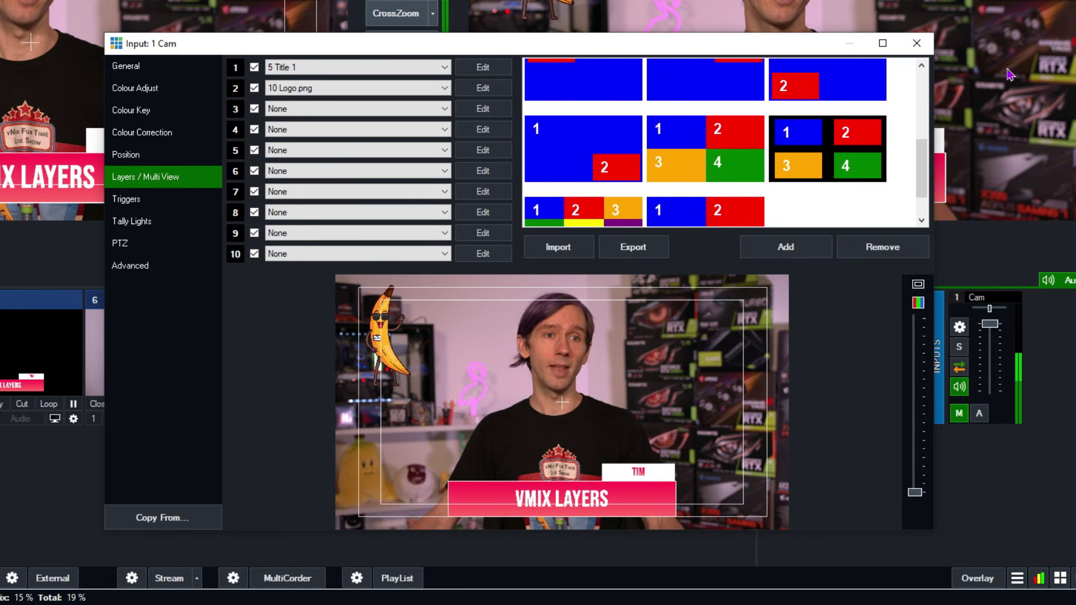
pyautogui.click(918, 44)
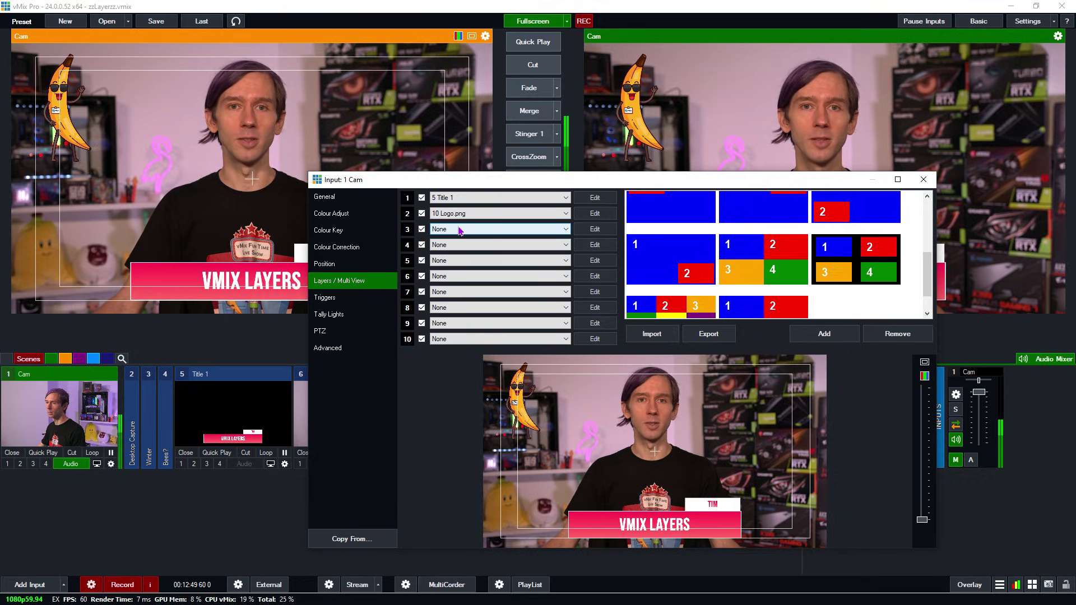
# Assign the Overhead Cam input to layer 3 of the Cam input and set its zoom to about 0.28
pyautogui.click(459, 231)
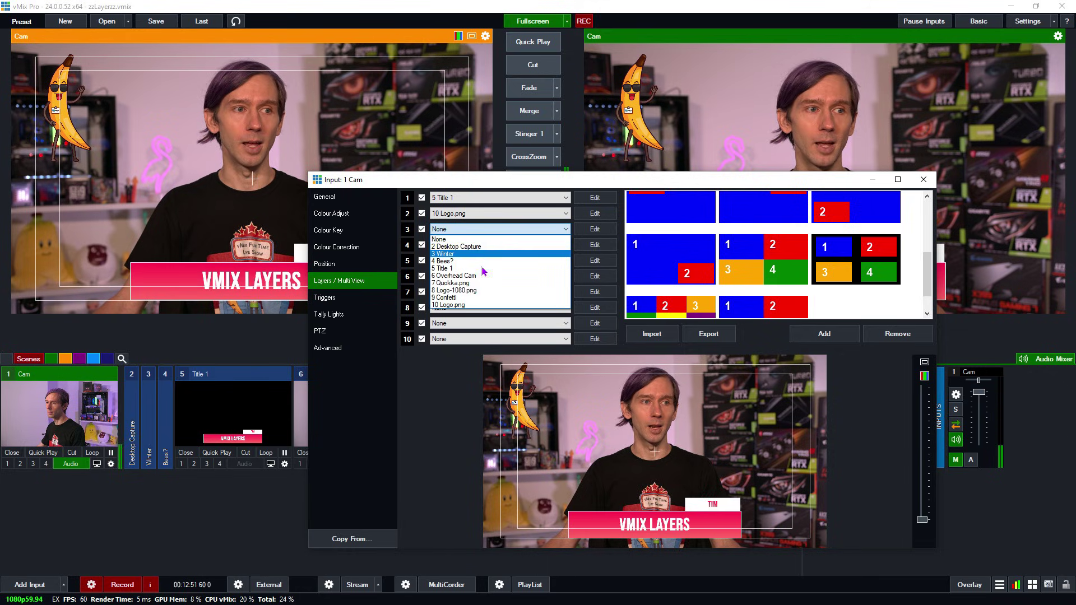
pyautogui.click(455, 276)
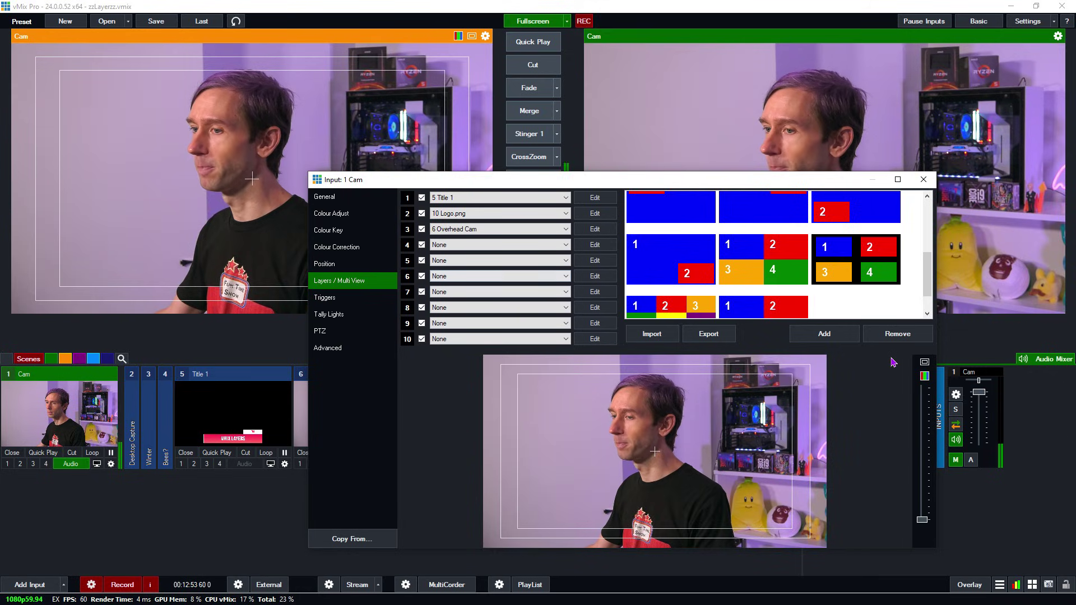
pyautogui.click(595, 229)
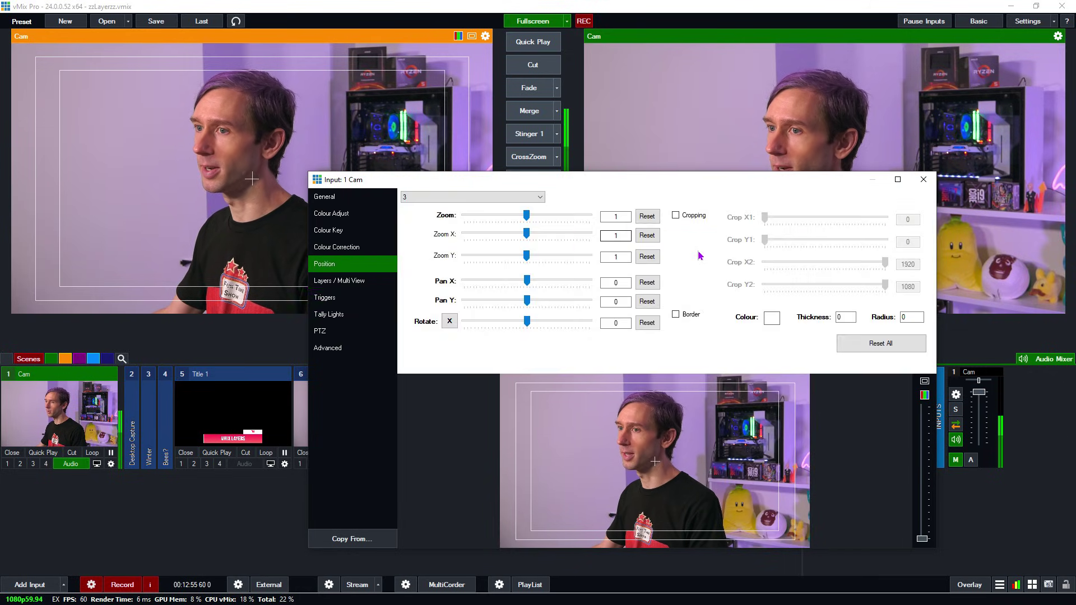
pyautogui.moveTo(525, 218); pyautogui.dragTo(480, 252)
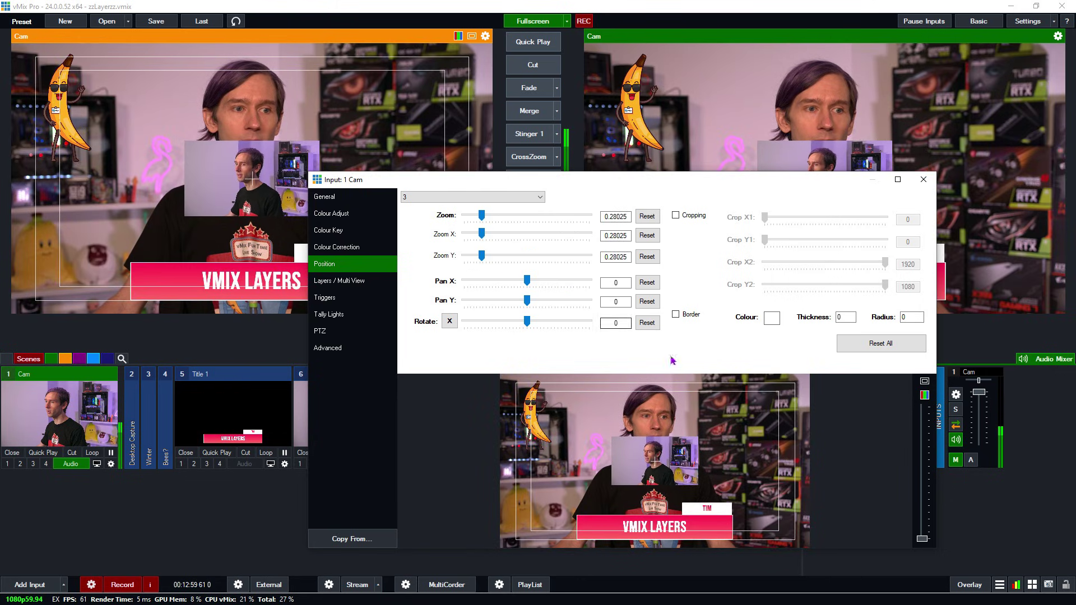
# Move the Overhead Cam layer to the picture's upper right, pan about 0.60 and 0.58, and give it a border with thickness 50
pyautogui.moveTo(665, 483); pyautogui.dragTo(759, 433)
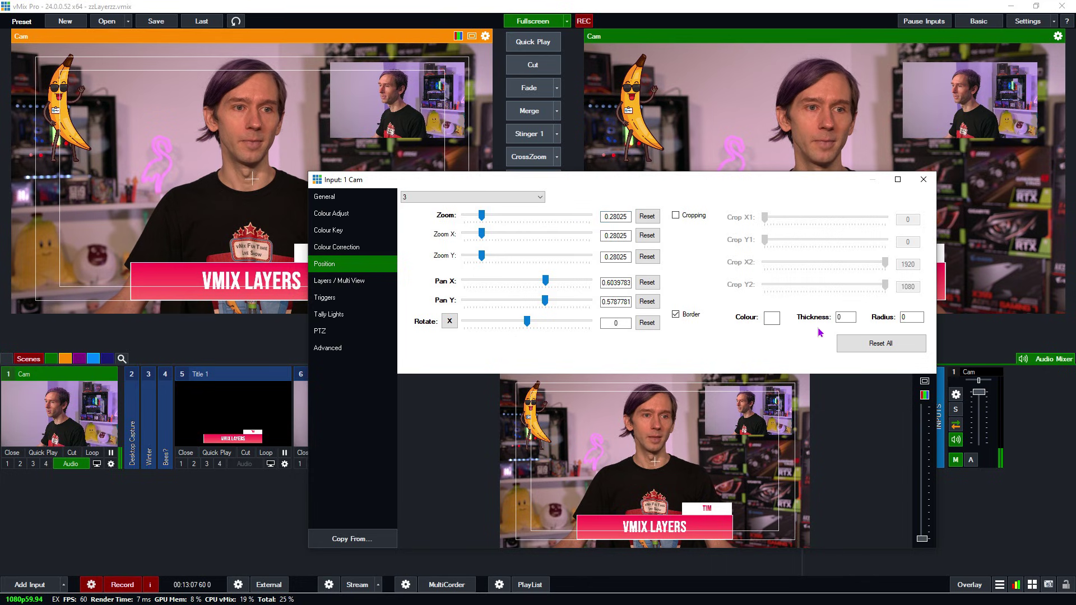
pyautogui.write('50')
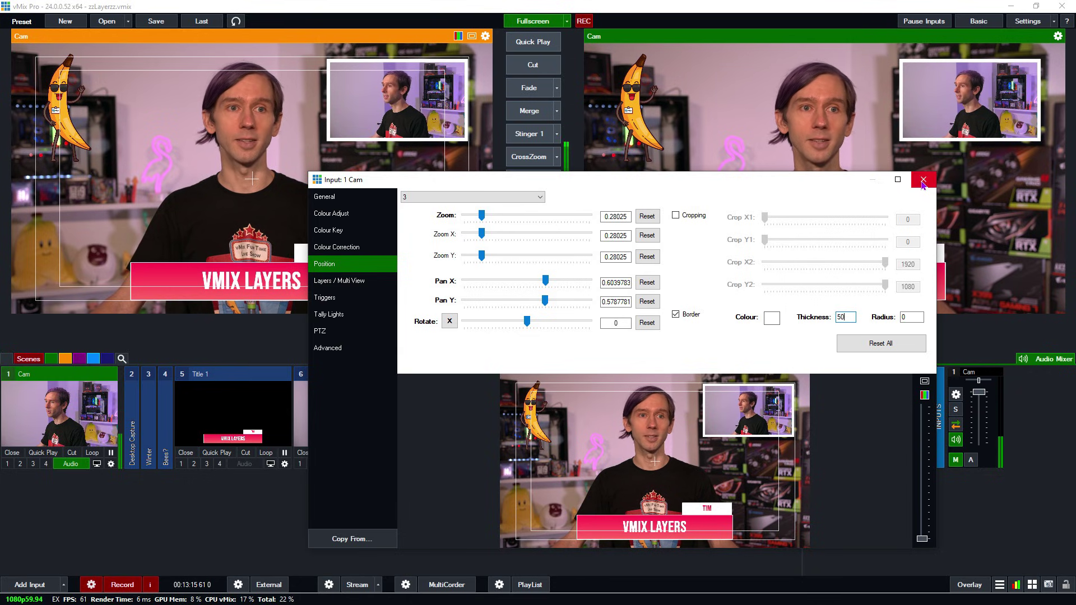
pyautogui.click(923, 180)
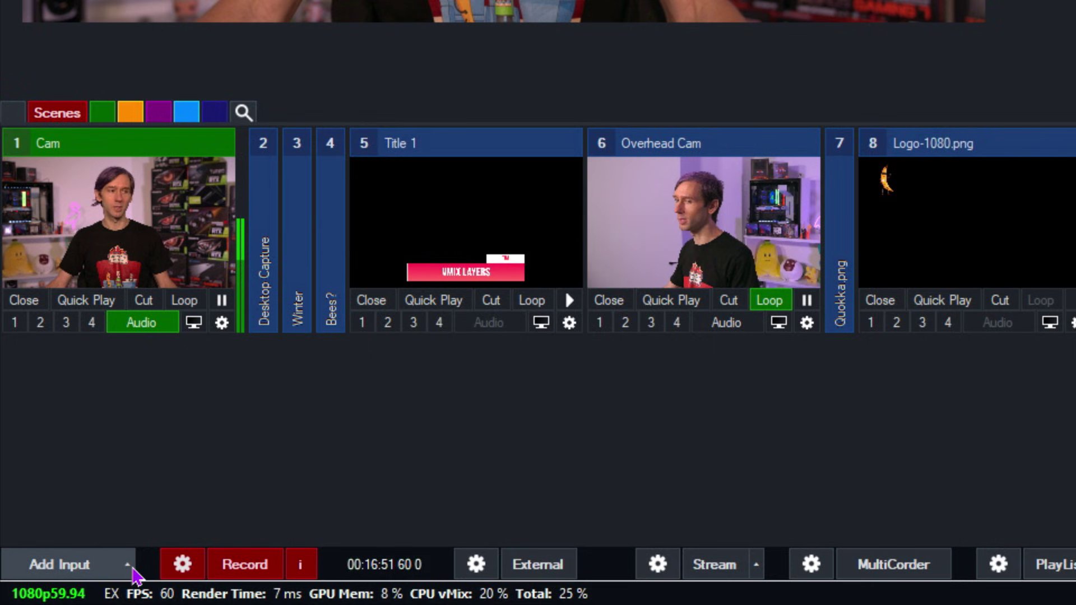
# Add a Blank input to the production
pyautogui.click(127, 565)
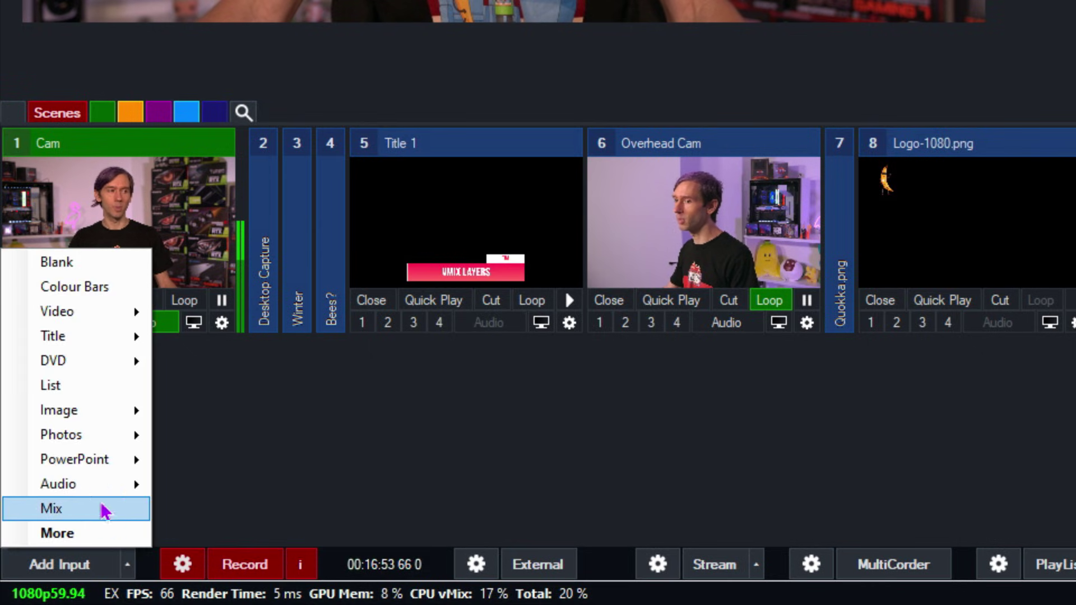
pyautogui.click(96, 270)
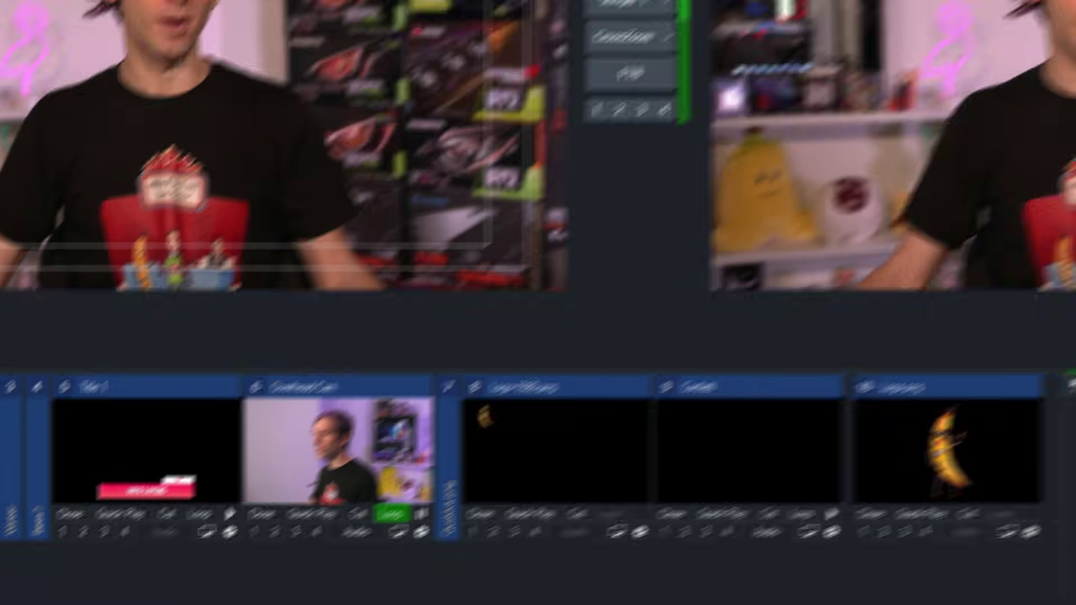
pyautogui.click(91, 556)
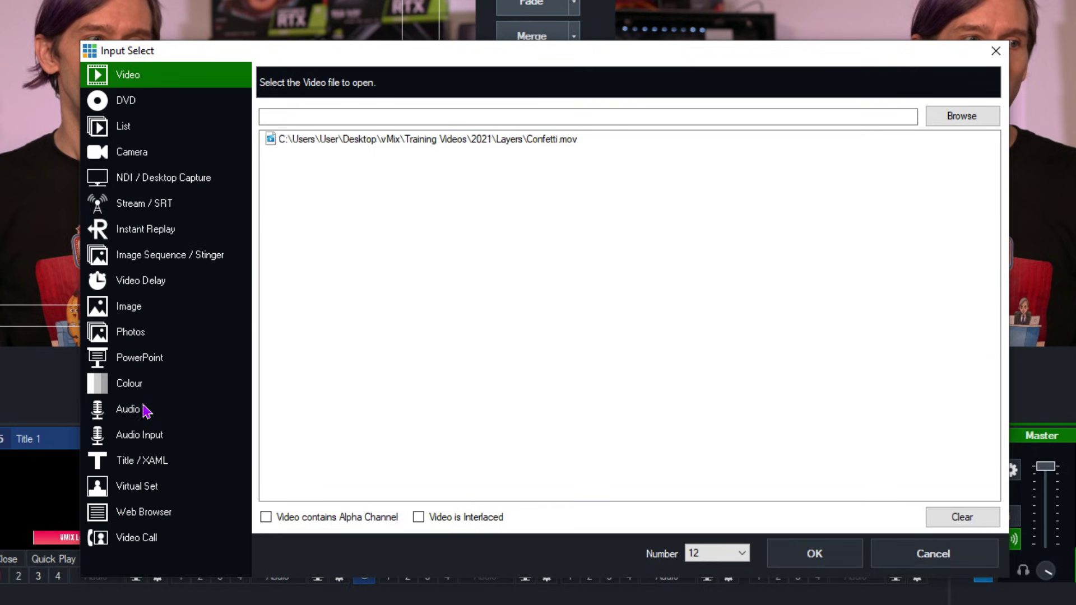
pyautogui.click(159, 383)
pyautogui.click(314, 172)
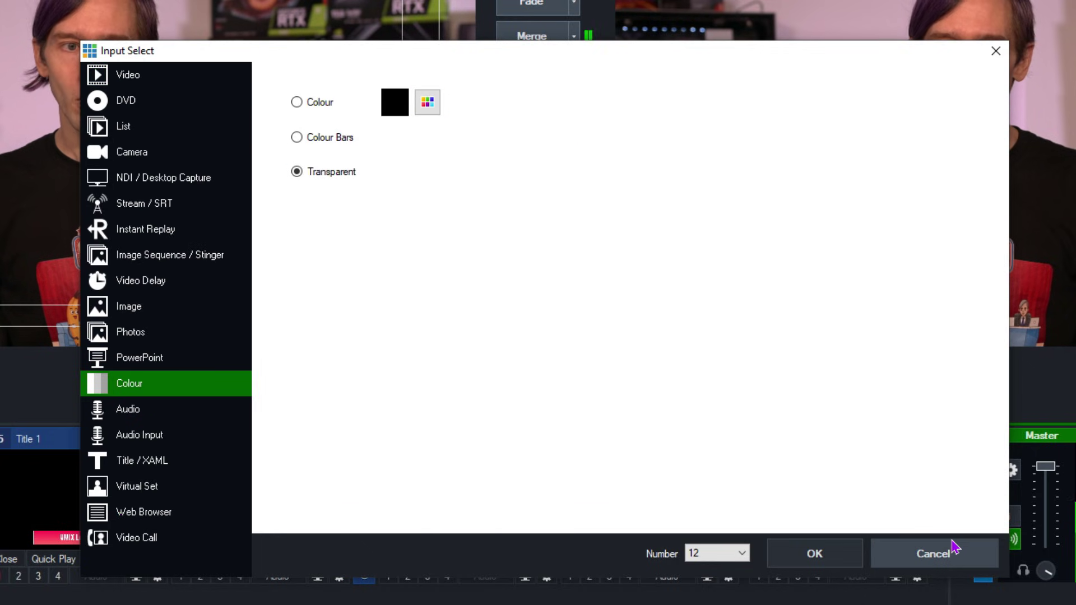
pyautogui.click(924, 556)
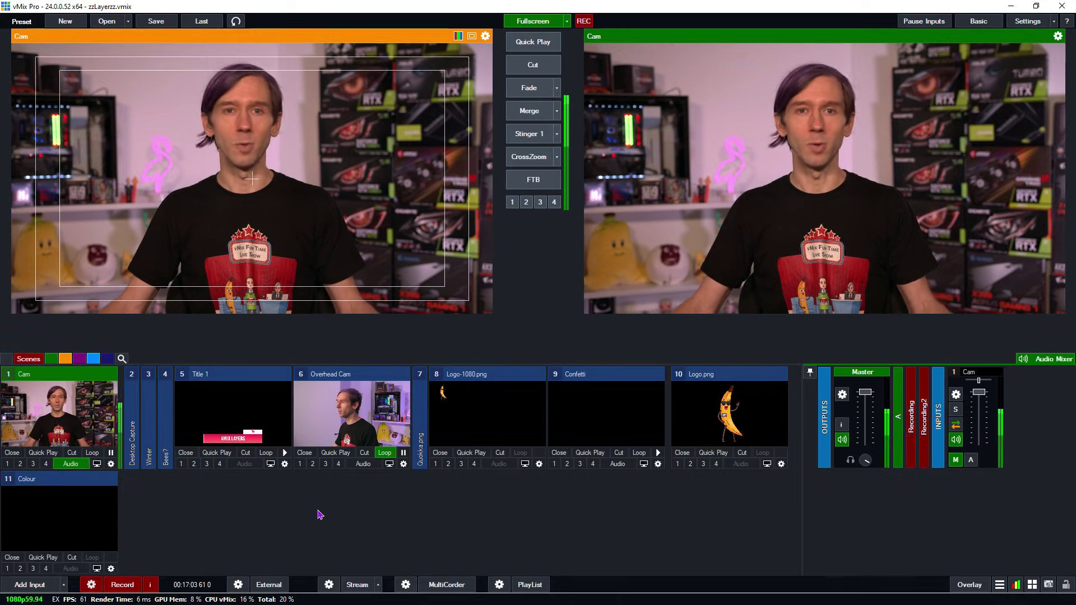
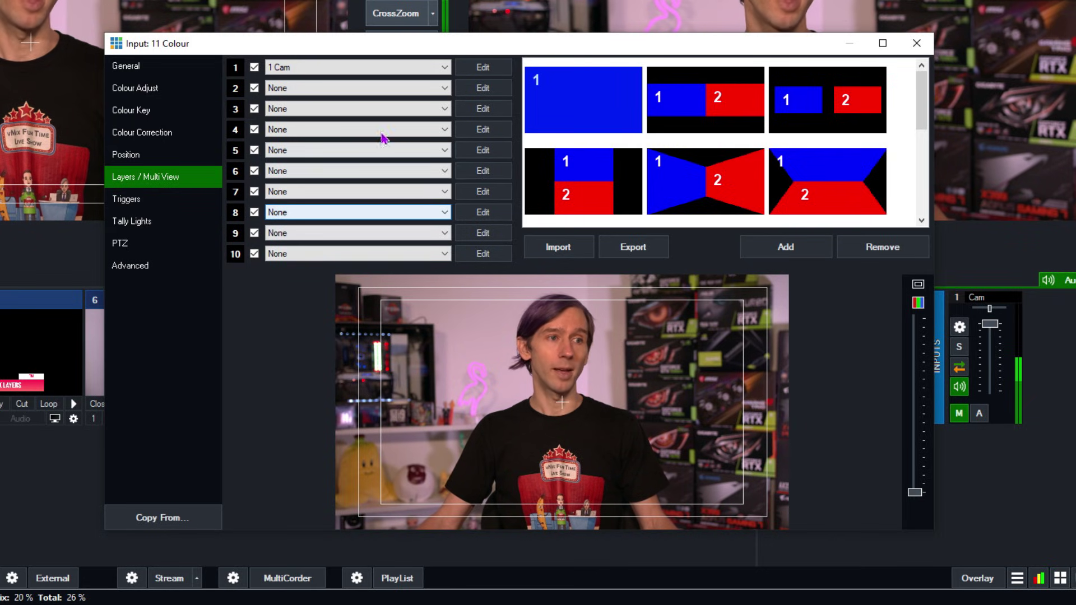
# Assign Title 1 to layer 2 and Logo-1080.png to layer 3 of the Colour input
pyautogui.click(318, 91)
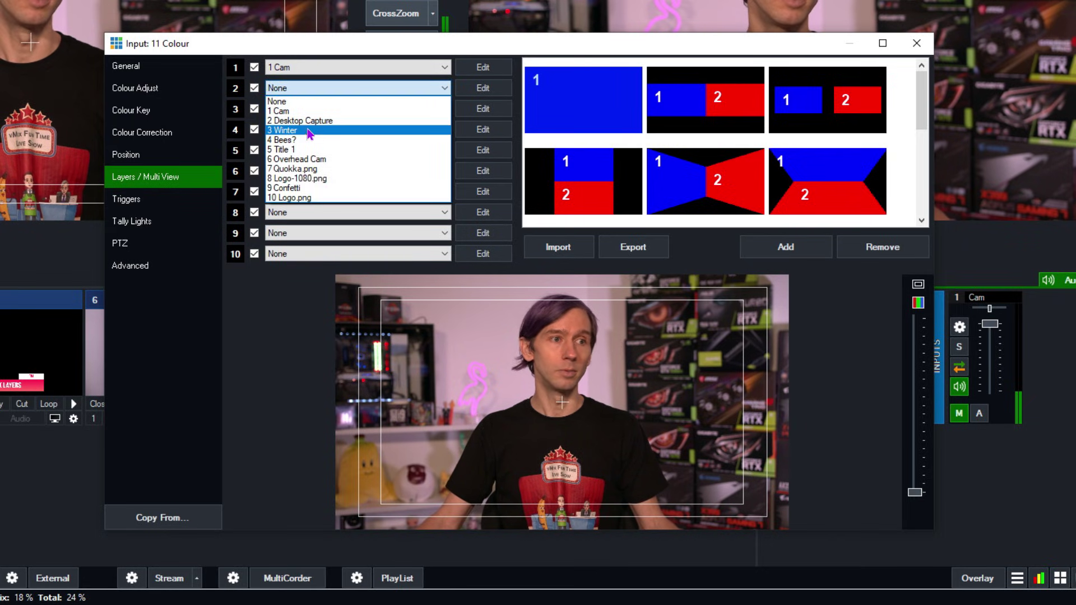
pyautogui.click(313, 151)
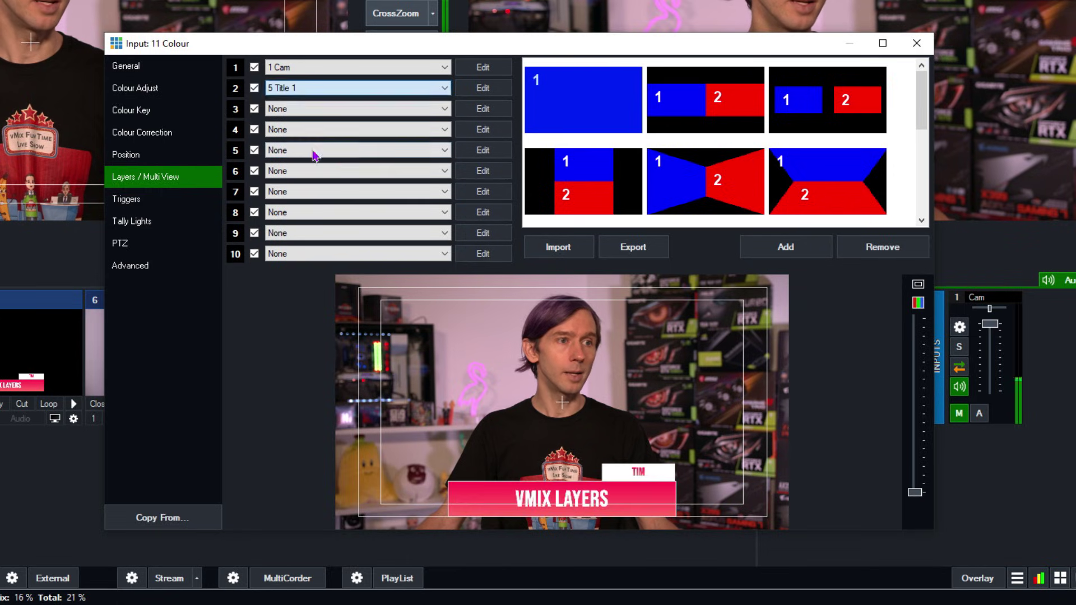
pyautogui.click(301, 109)
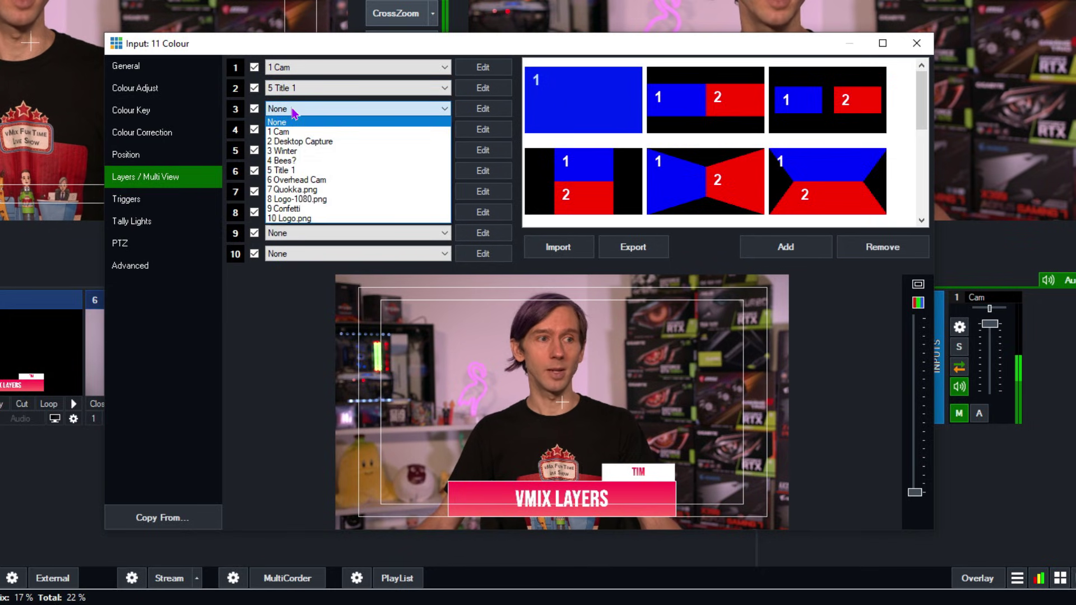
pyautogui.click(306, 199)
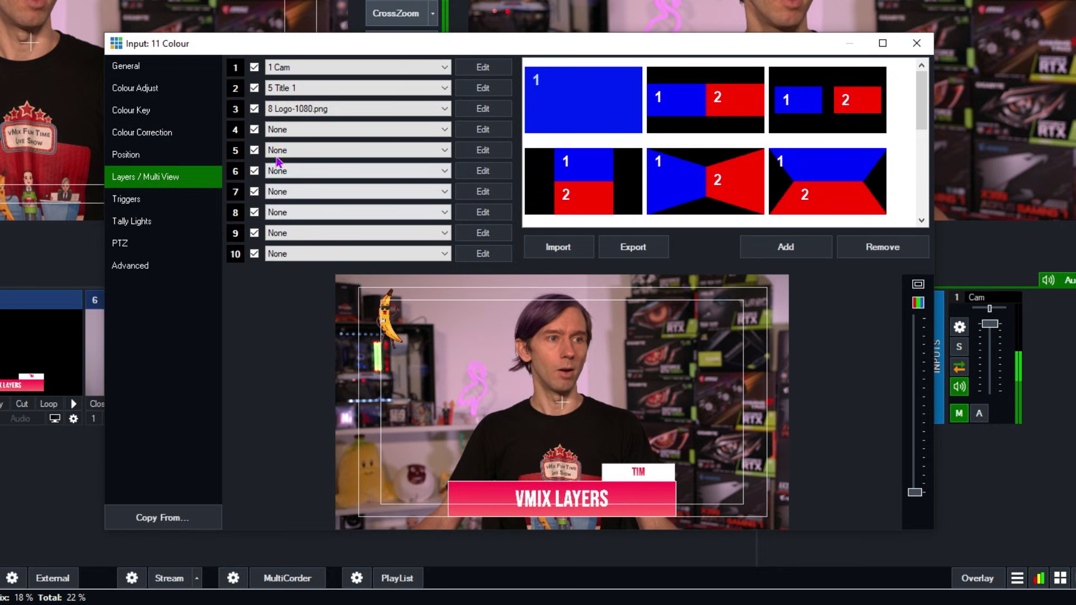
# Assign Winter to layer 4 of the Colour input, shrink it into the picture's upper right corner, and close the settings
pyautogui.click(289, 131)
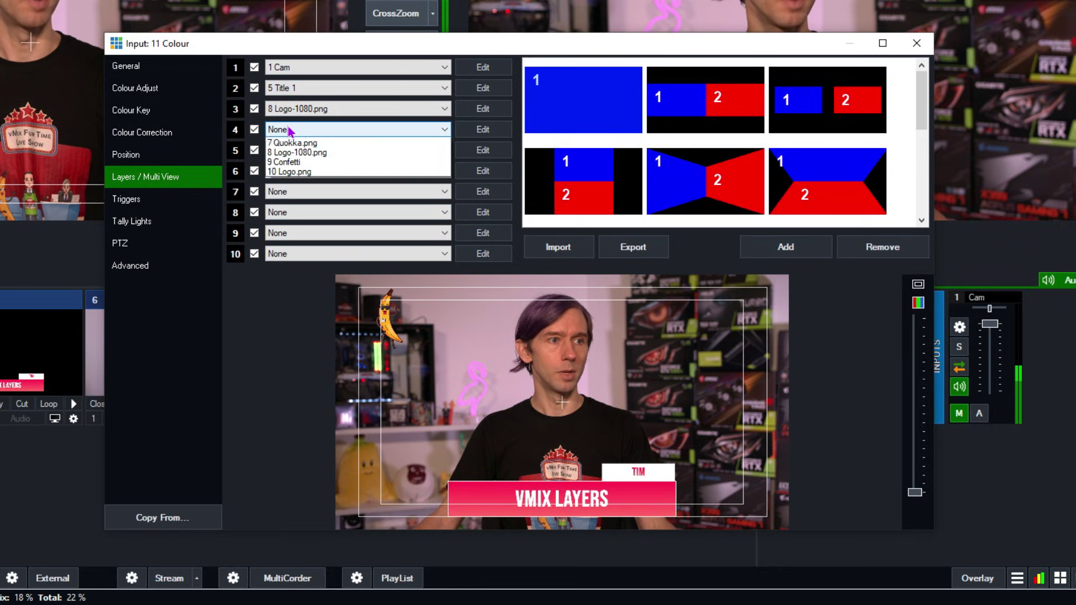
pyautogui.click(303, 178)
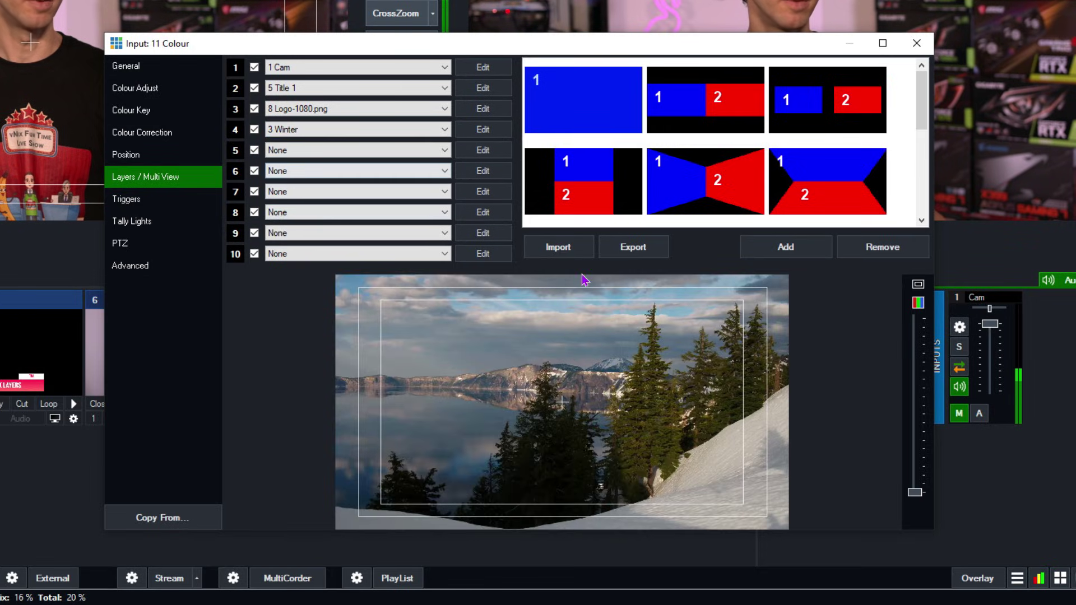
pyautogui.moveTo(691, 353); pyautogui.dragTo(503, 439)
pyautogui.moveTo(561, 405); pyautogui.dragTo(712, 320)
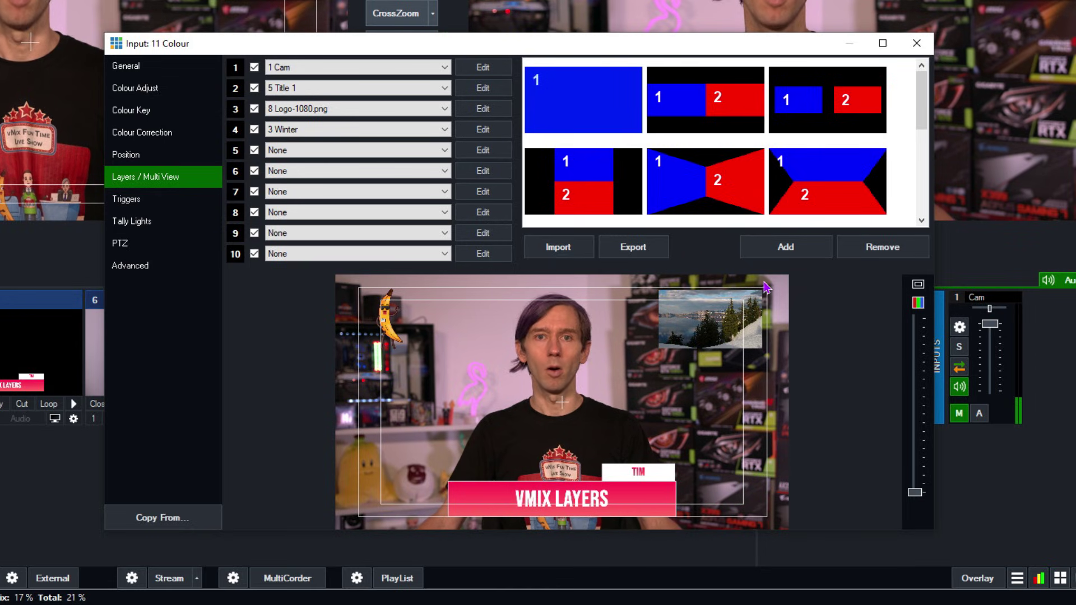
pyautogui.click(916, 43)
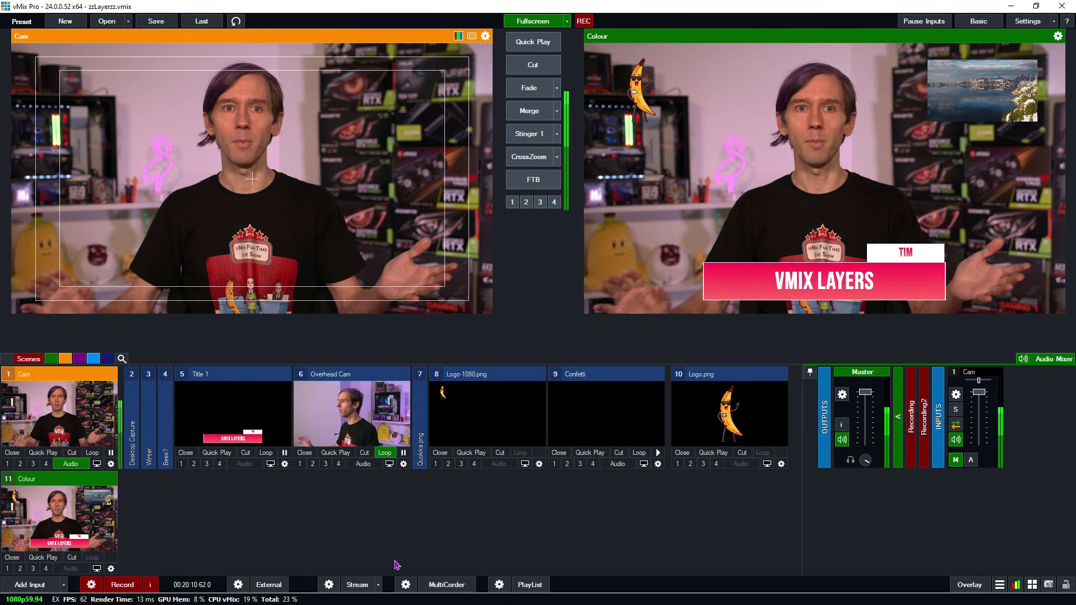
# Switch the output between the Colour scene and Cam, and use Merge to go from the Colour scene to the Winter video and back
pyautogui.press('space')
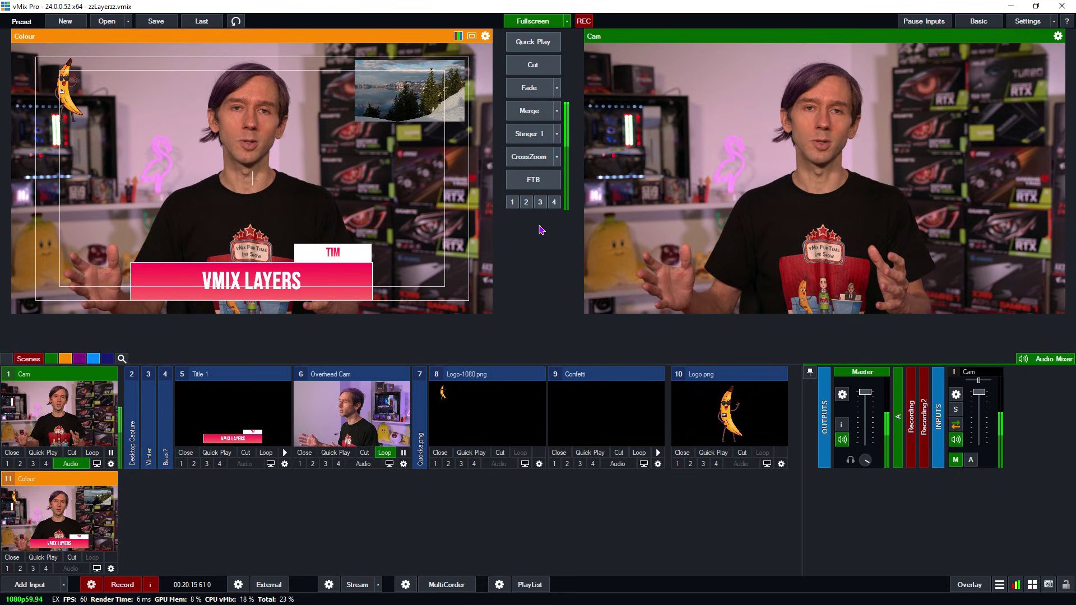
pyautogui.press('space')
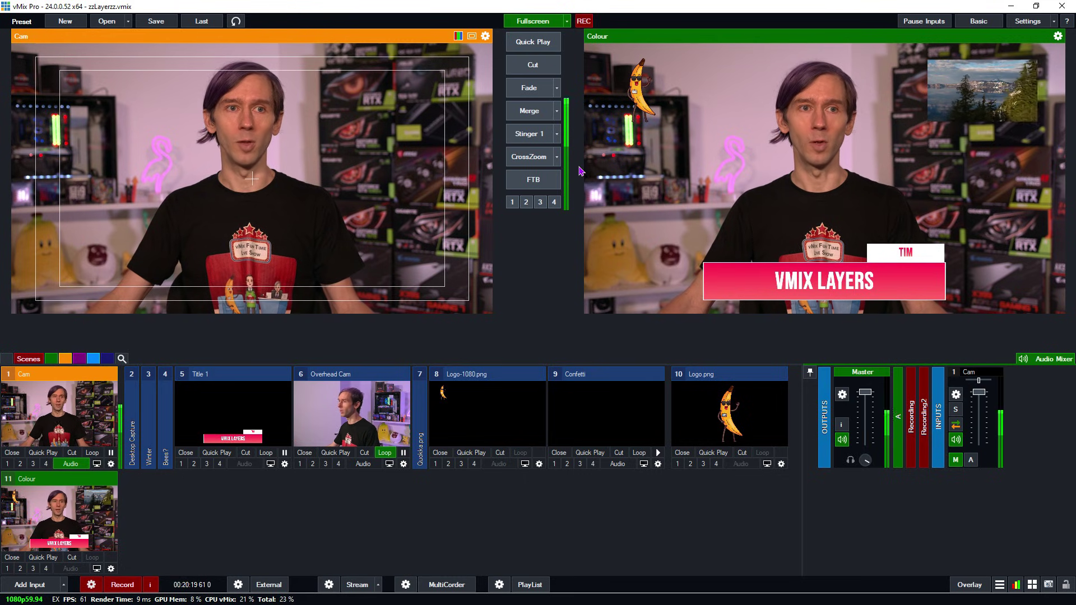
pyautogui.click(156, 441)
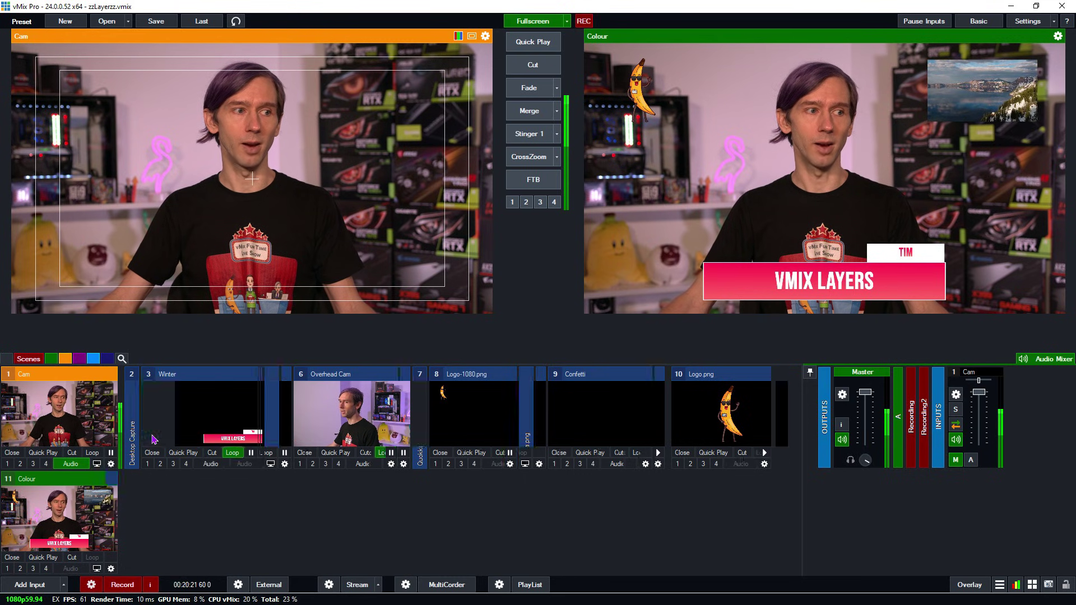
pyautogui.click(529, 111)
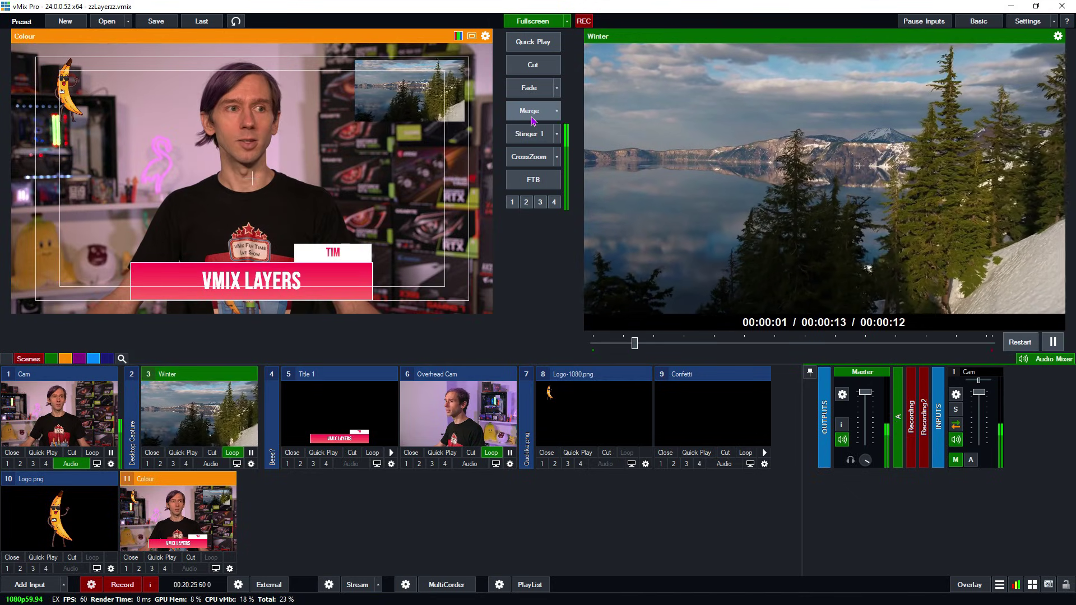
pyautogui.click(531, 119)
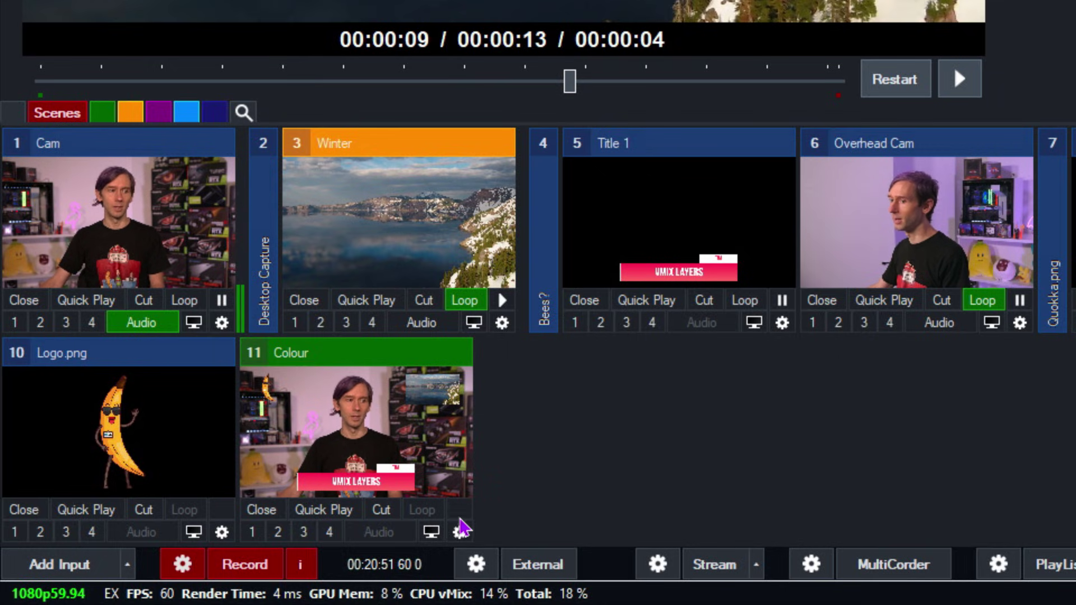
# Rename the Colour input as Awesome Shot
pyautogui.click(459, 532)
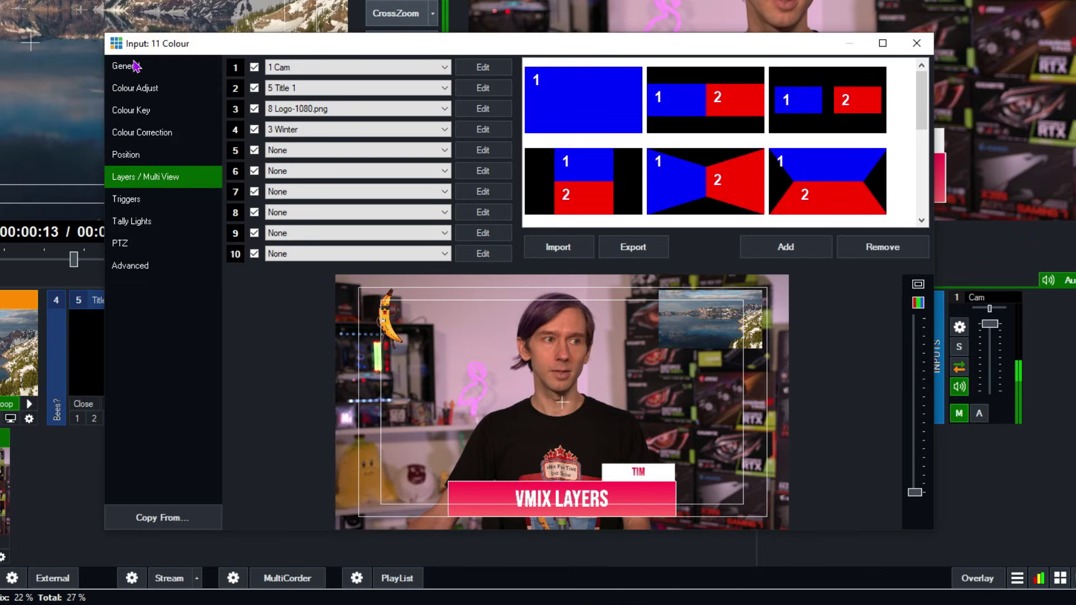
pyautogui.click(135, 66)
pyautogui.doubleClick(372, 93)
pyautogui.write('Awesome Shotuff')
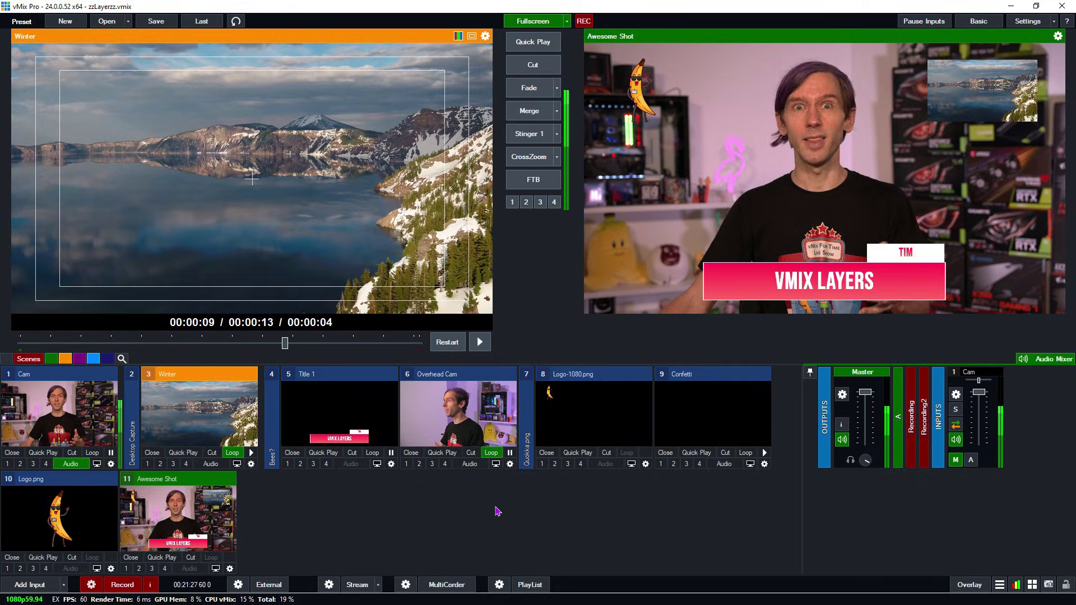
# Collapse the Winter, Title 1, Overhead Cam, Logo-1080.png, Confetti and Logo.png inputs, and put Cam in preview
pyautogui.rightClick(194, 371)
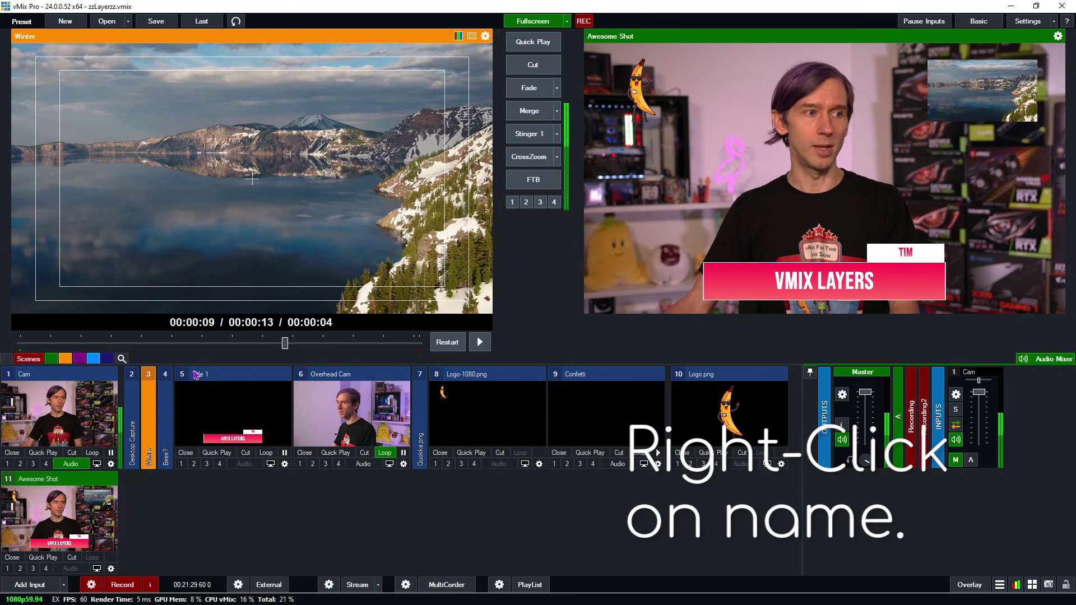
pyautogui.rightClick(225, 374)
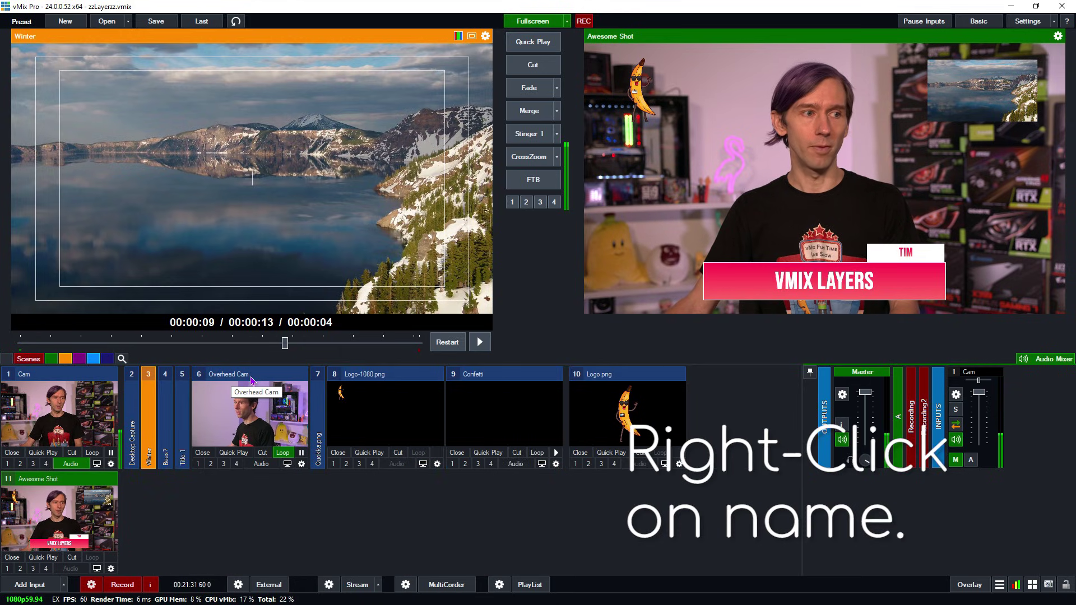
pyautogui.rightClick(251, 374)
pyautogui.rightClick(265, 374)
pyautogui.rightClick(284, 374)
pyautogui.rightClick(296, 375)
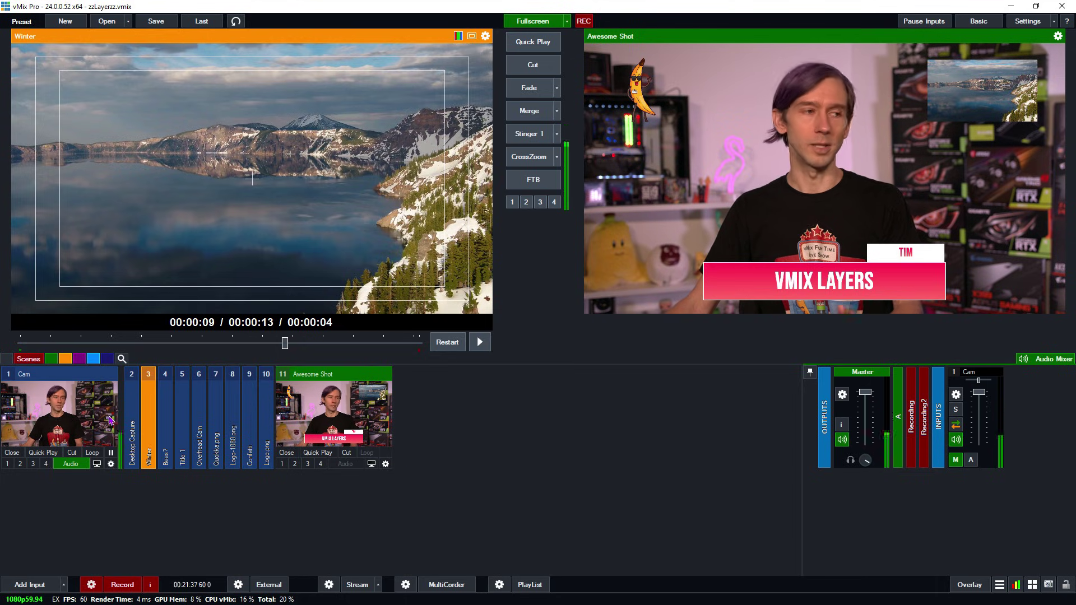
pyautogui.click(23, 409)
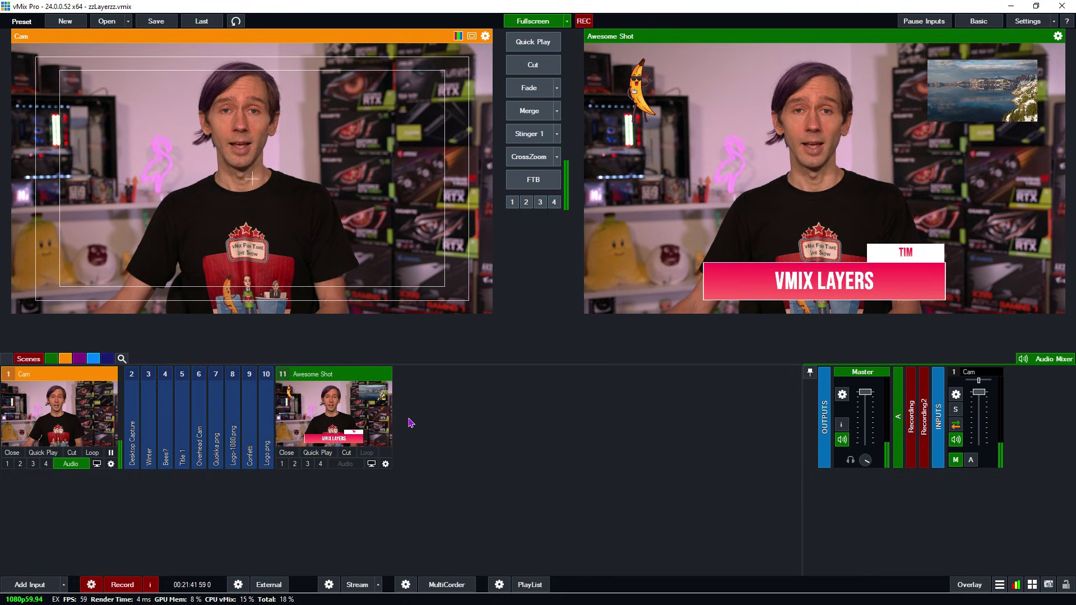
# Assign the Awesome Shot input to the red Scenes category and show only the inputs in that category
pyautogui.click(27, 359)
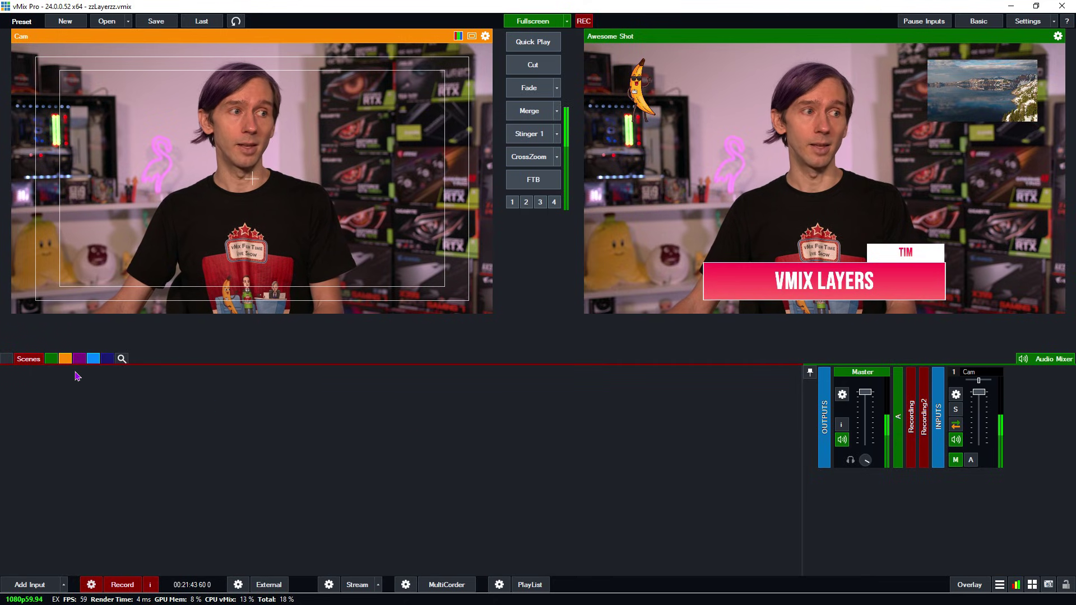
pyautogui.click(7, 360)
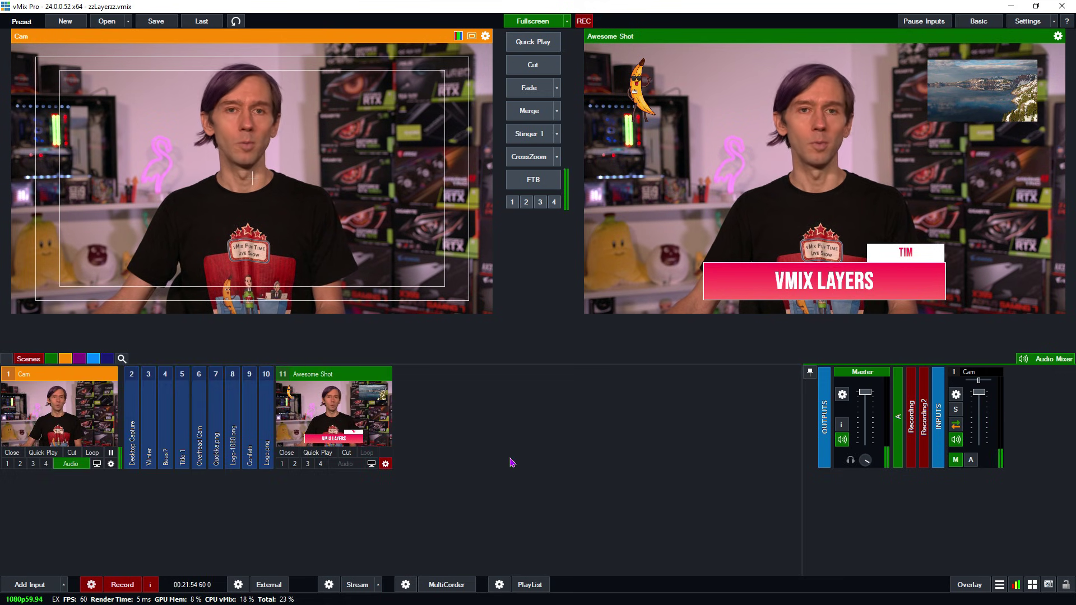
pyautogui.click(385, 465)
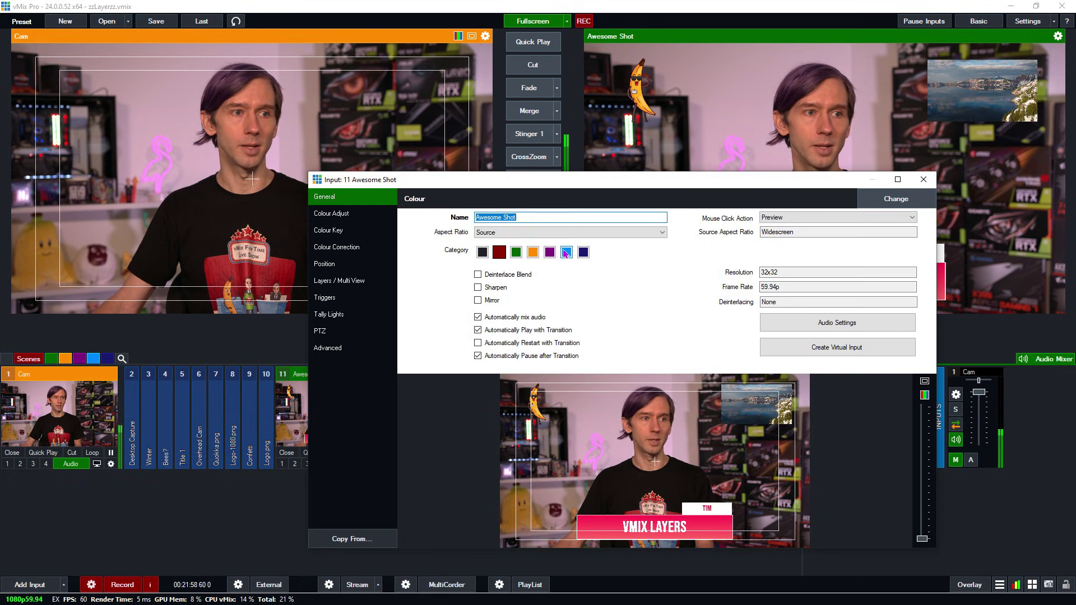
pyautogui.click(924, 179)
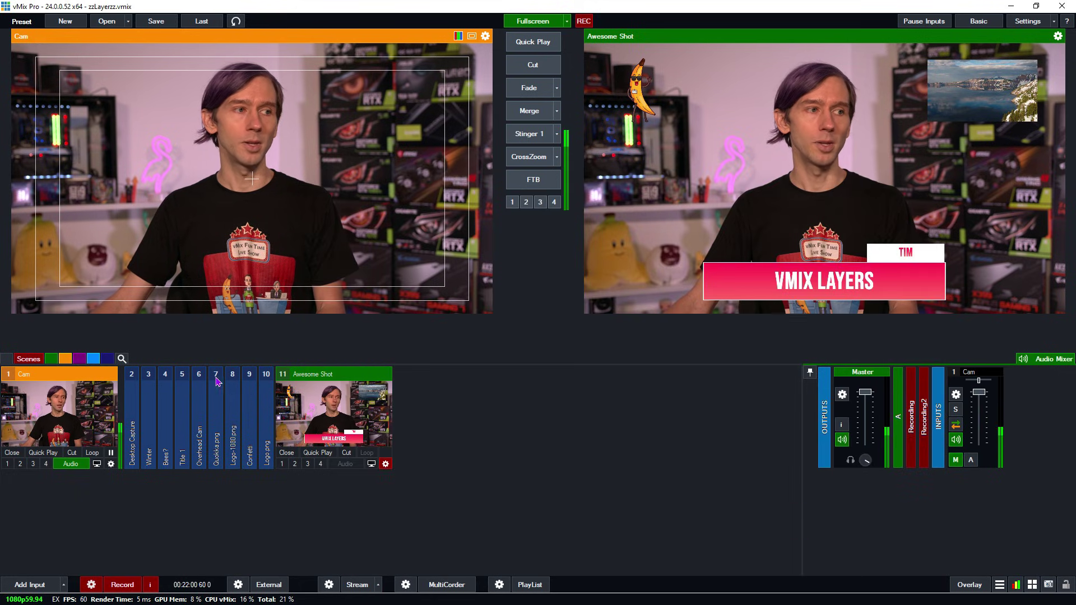
pyautogui.click(33, 360)
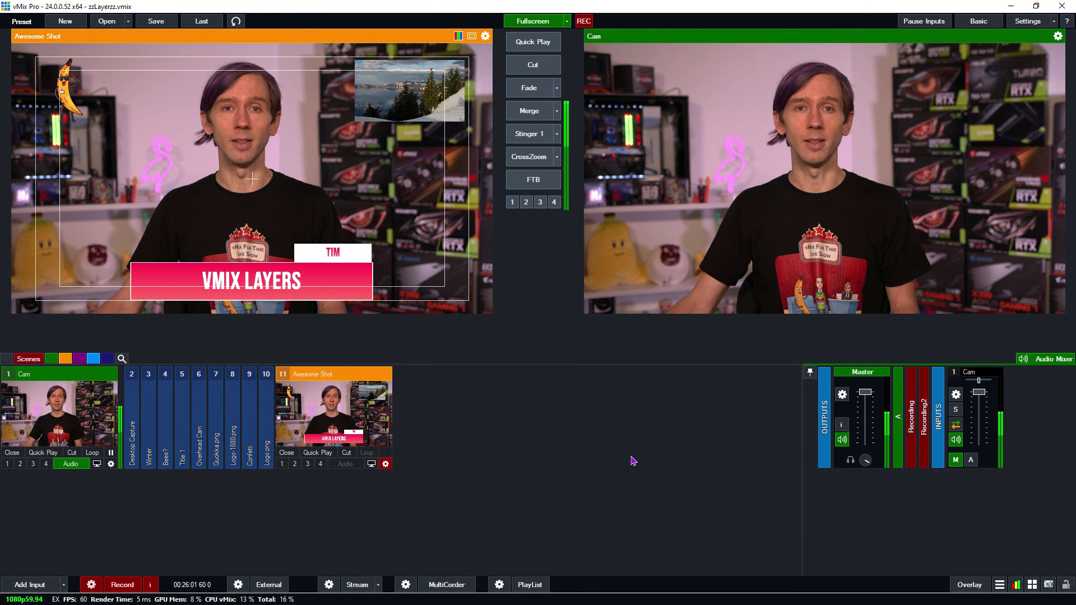
# Assign Confetti to layer 5 of the Awesome Shot input and close its settings
pyautogui.click(387, 464)
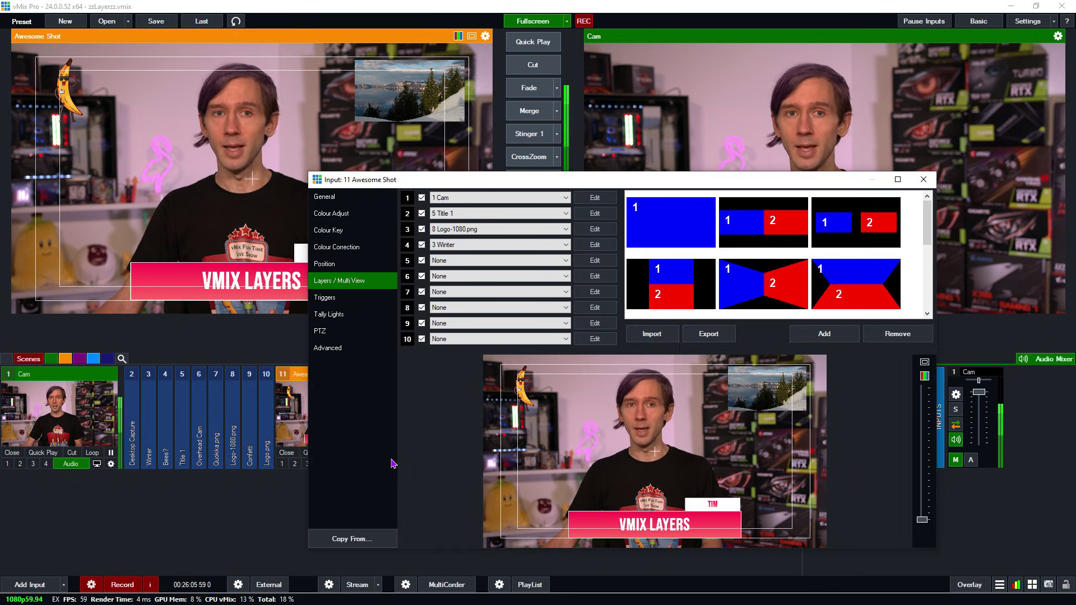
pyautogui.click(464, 260)
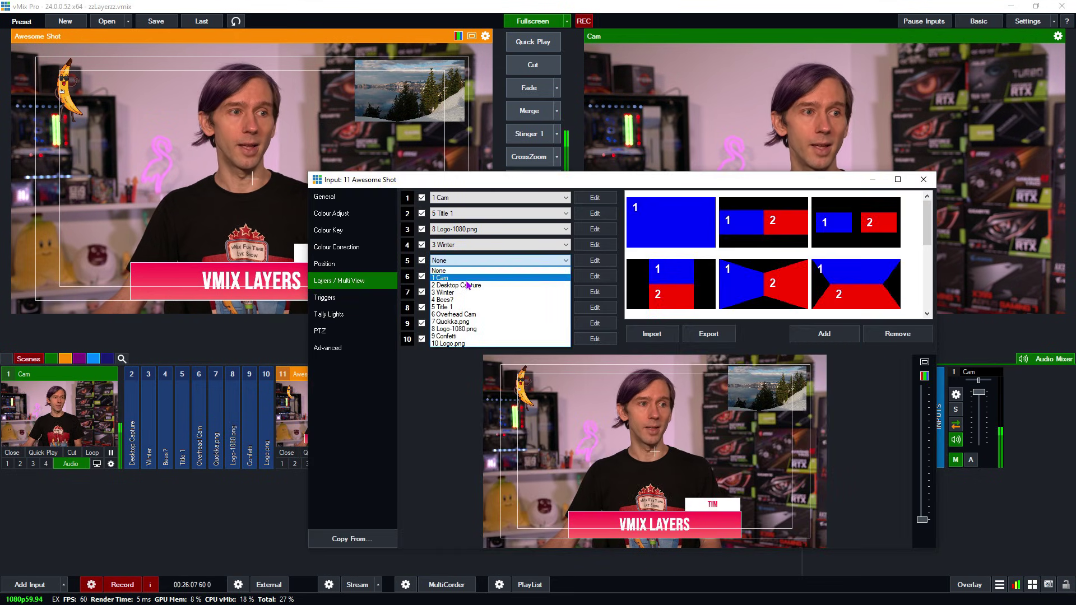
pyautogui.click(469, 336)
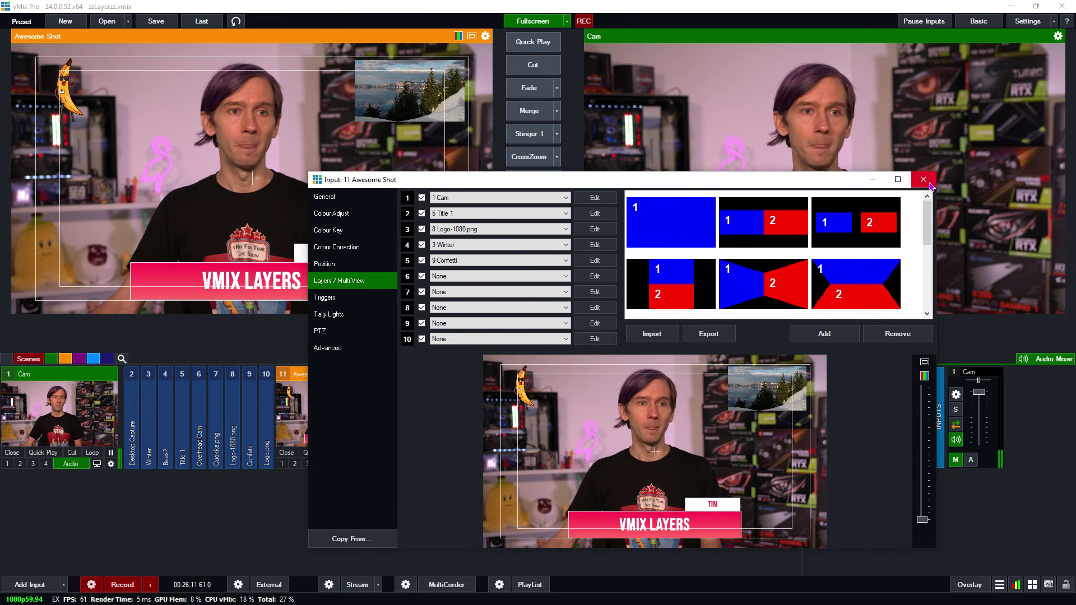
pyautogui.click(924, 180)
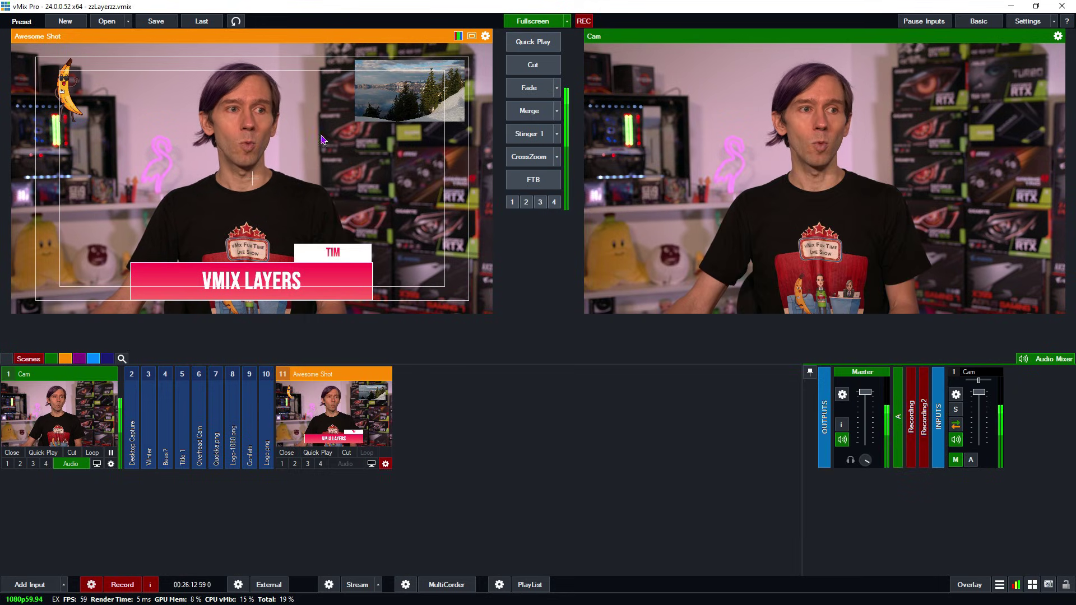
# Cut the Awesome Shot scene to the output and expand the collapsed Overhead Cam input
pyautogui.click(534, 69)
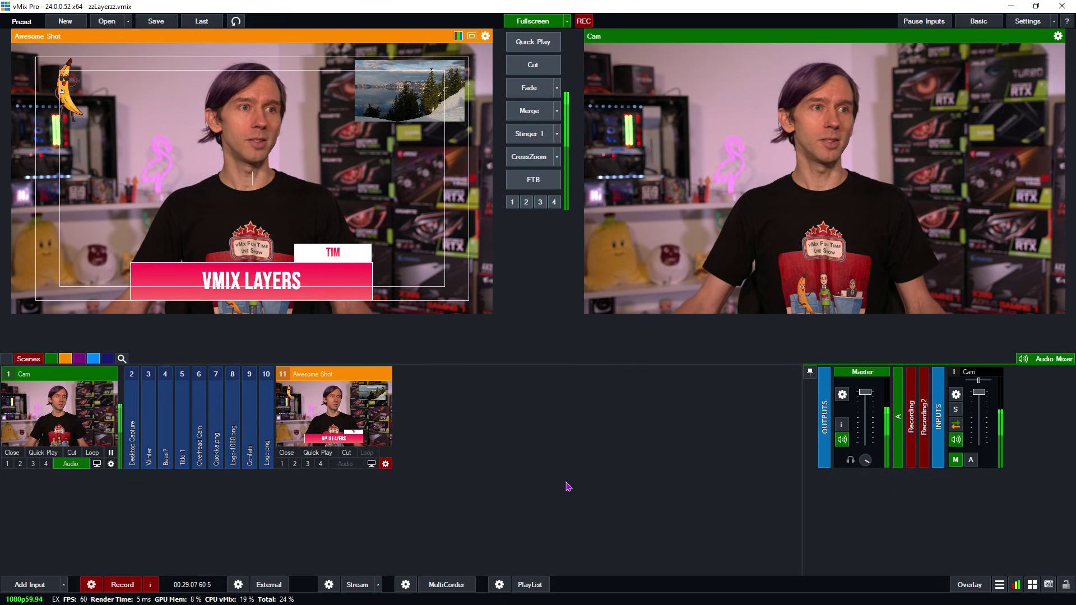
pyautogui.click(532, 65)
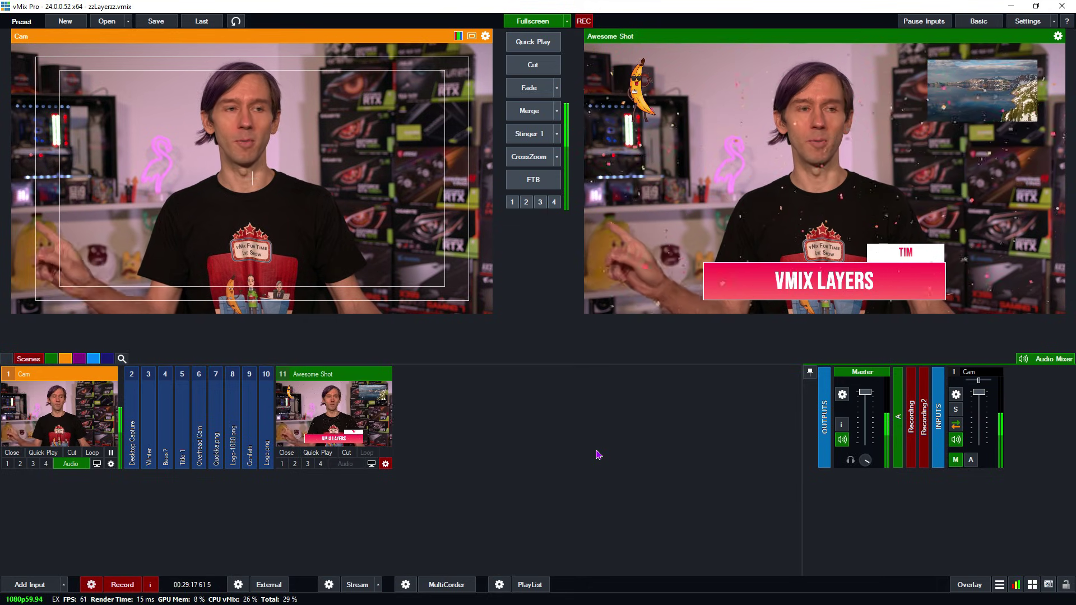
pyautogui.click(202, 463)
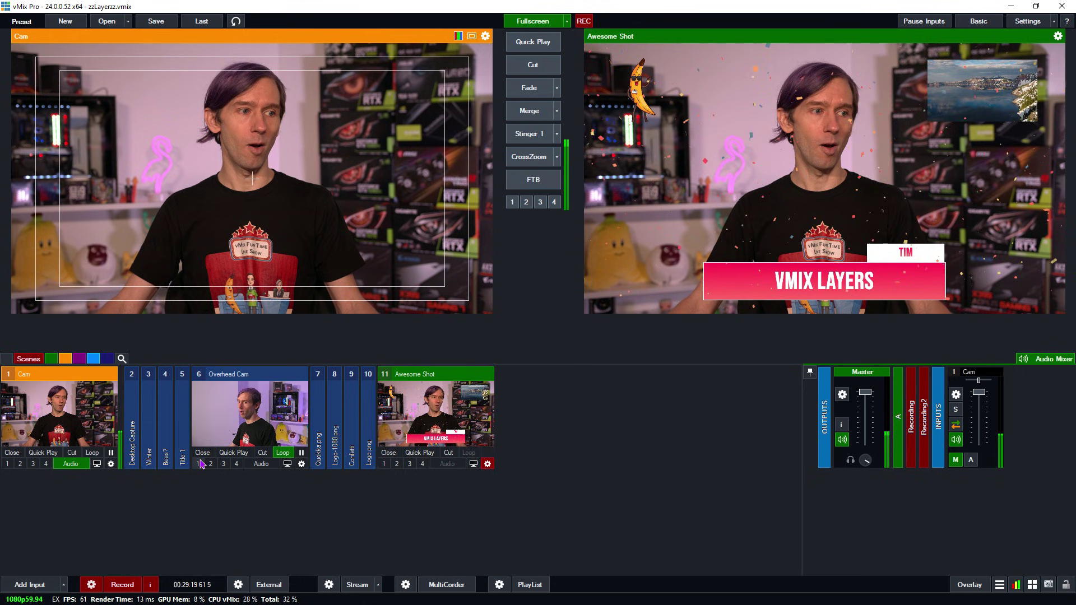
pyautogui.click(236, 464)
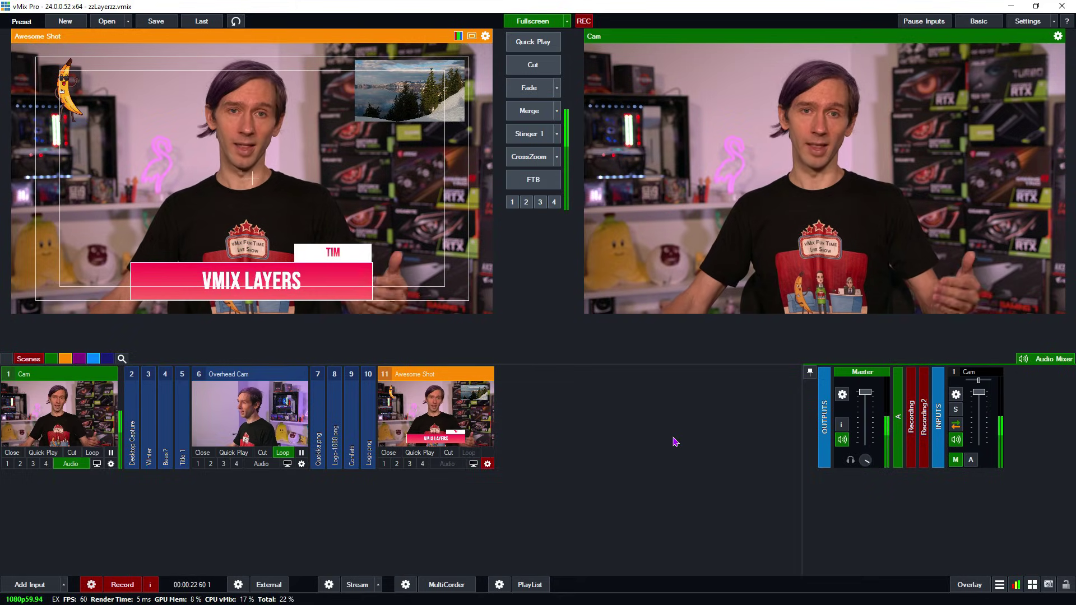
pyautogui.click(423, 465)
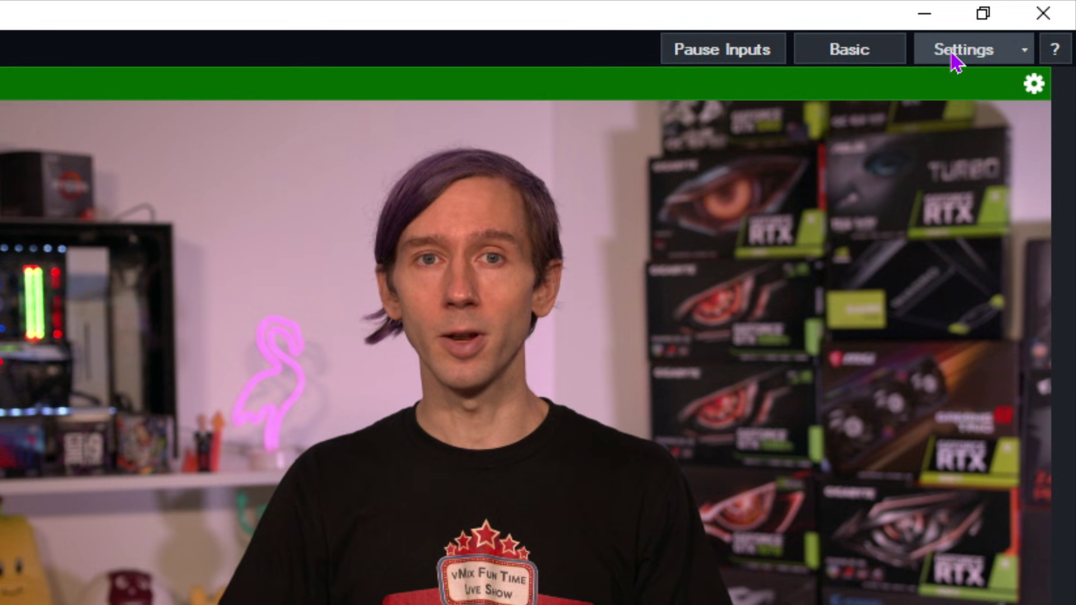
# Add a new shortcut in the application settings and assign it to the Space key
pyautogui.click(956, 62)
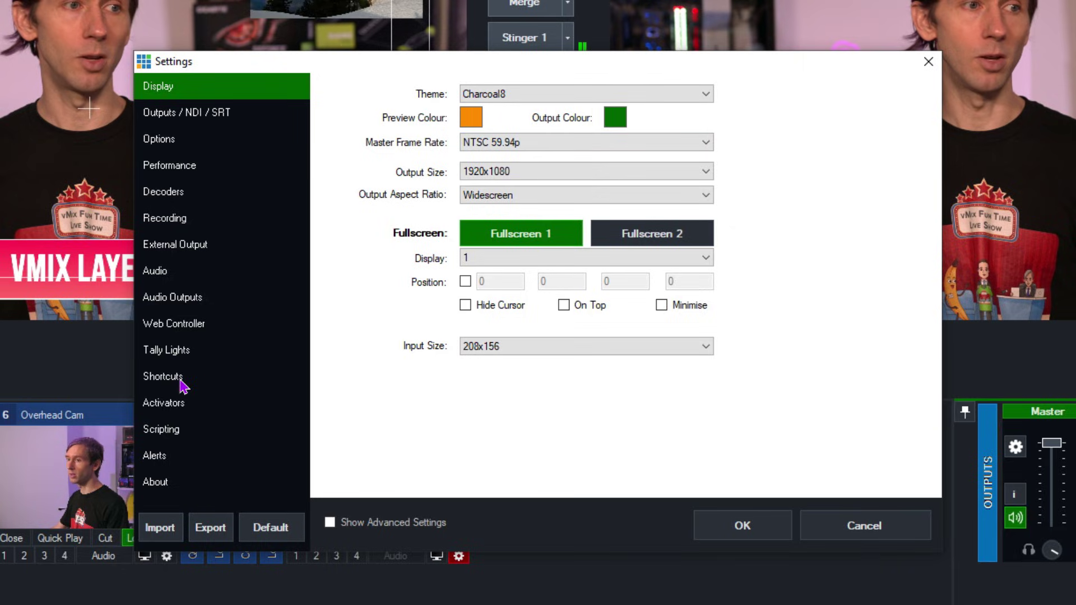
pyautogui.click(258, 386)
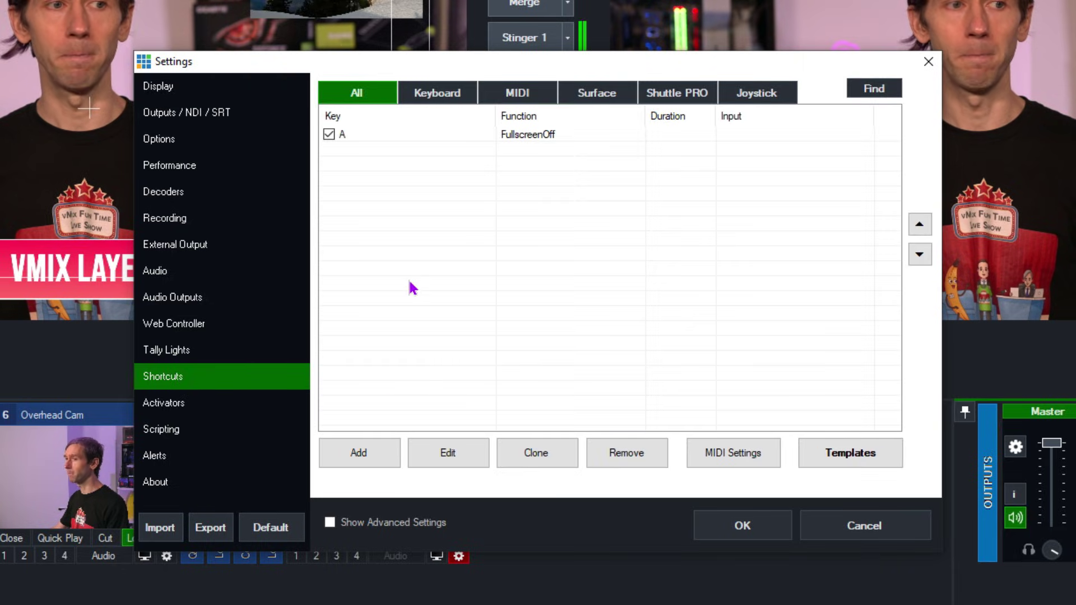
pyautogui.click(386, 459)
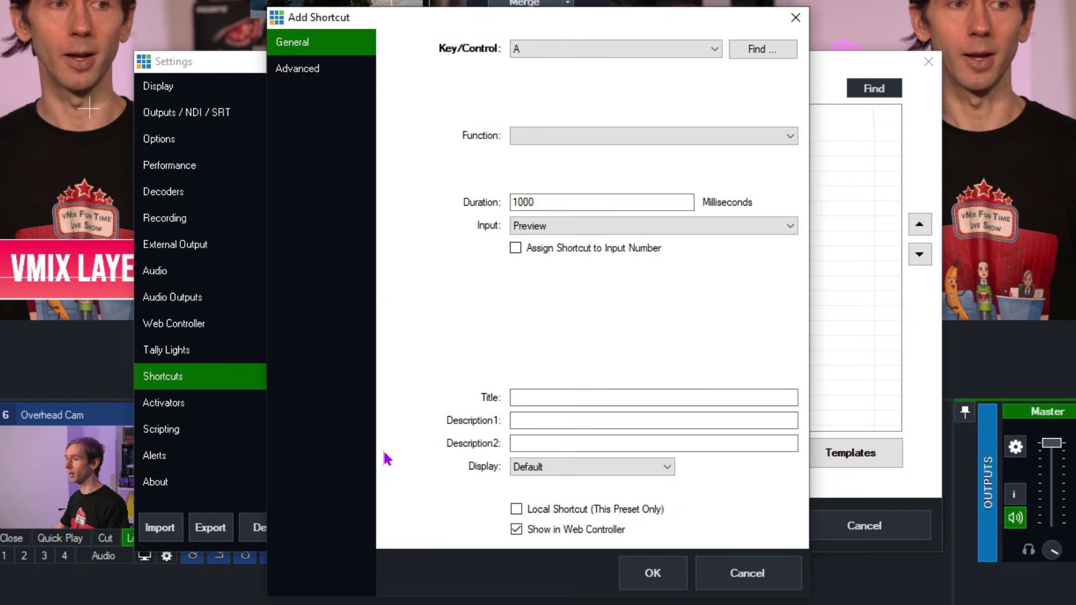
pyautogui.click(763, 55)
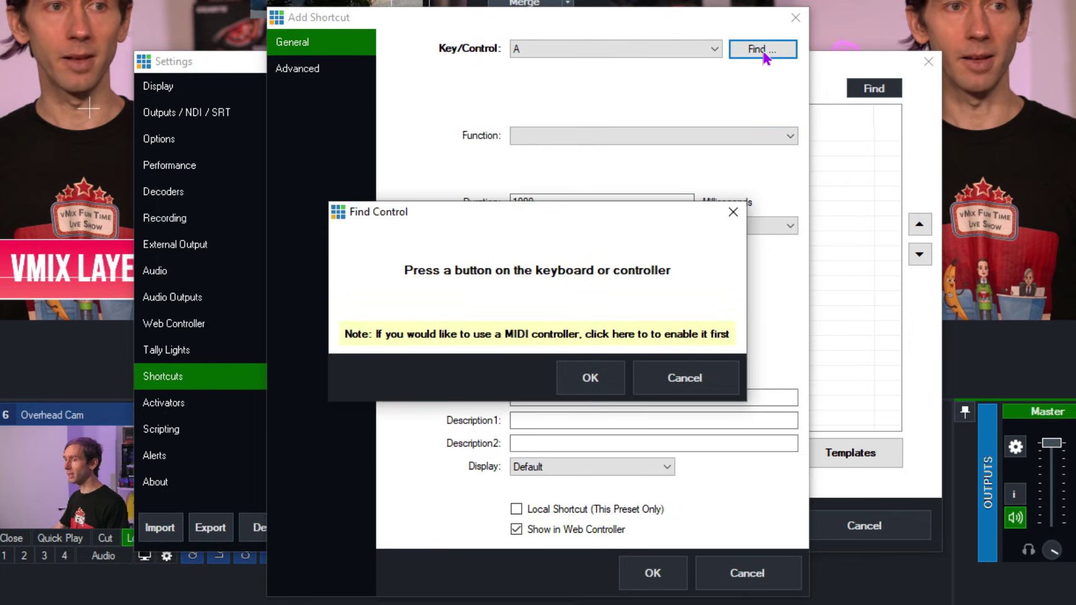
pyautogui.press('space')
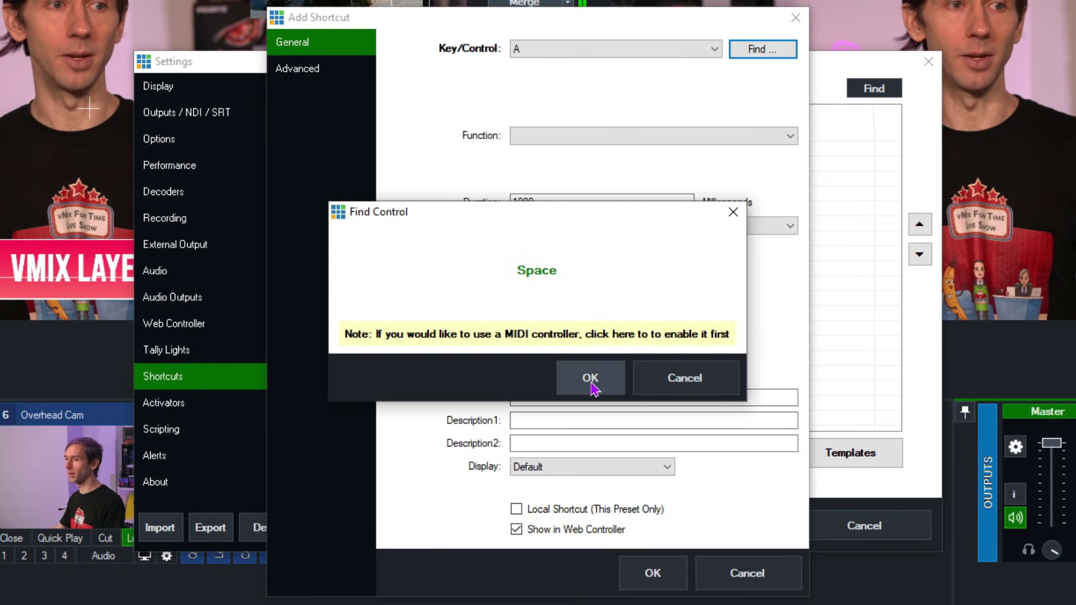
pyautogui.click(592, 387)
# Search the shortcut functions for "layer" and set the Space shortcut's function to SetLayer
pyautogui.click(533, 136)
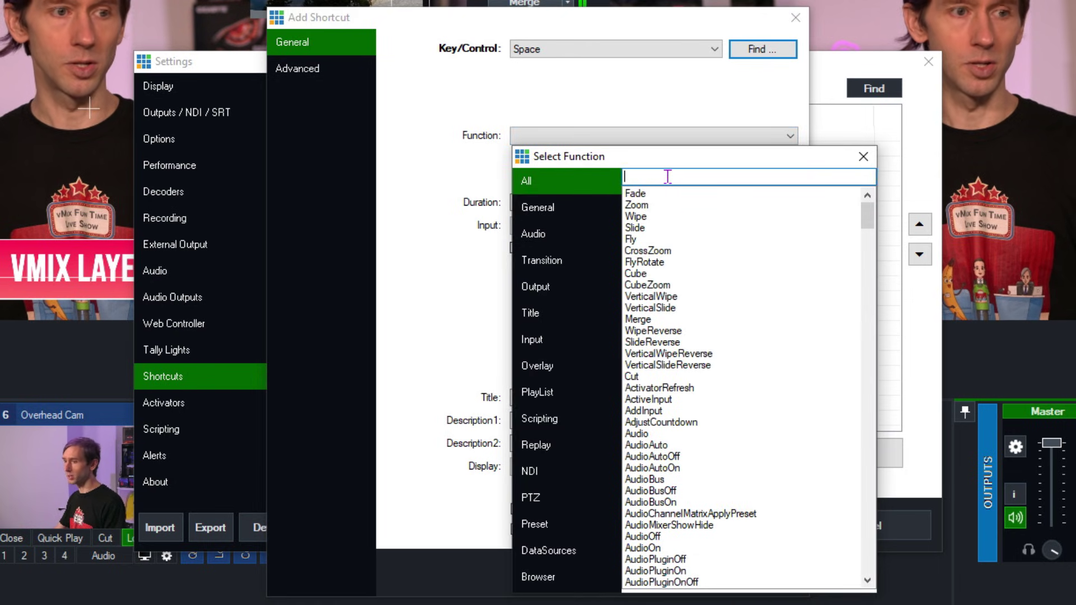
pyautogui.write('layer')
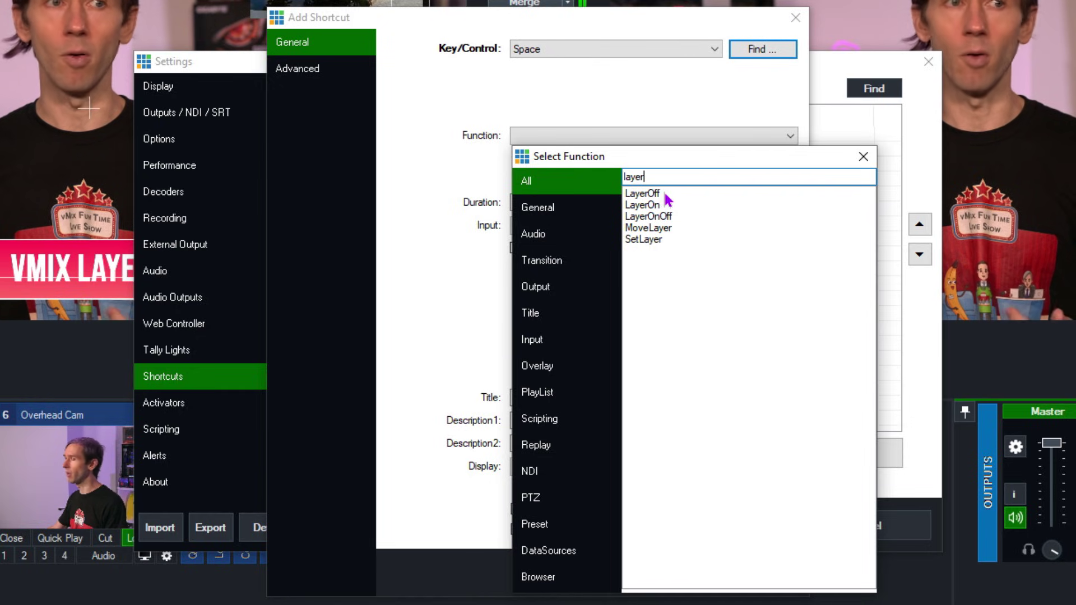
pyautogui.doubleClick(645, 240)
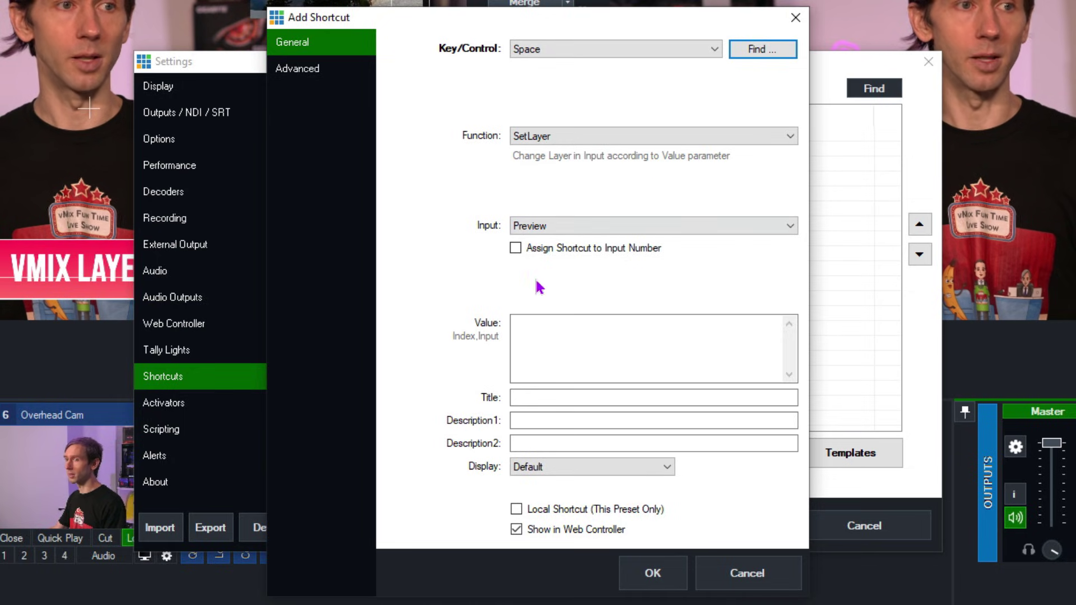
# Set the shortcut's input to 11 Awesome Shot with value 4,4, make it local to this preset, and save the settings
pyautogui.click(568, 226)
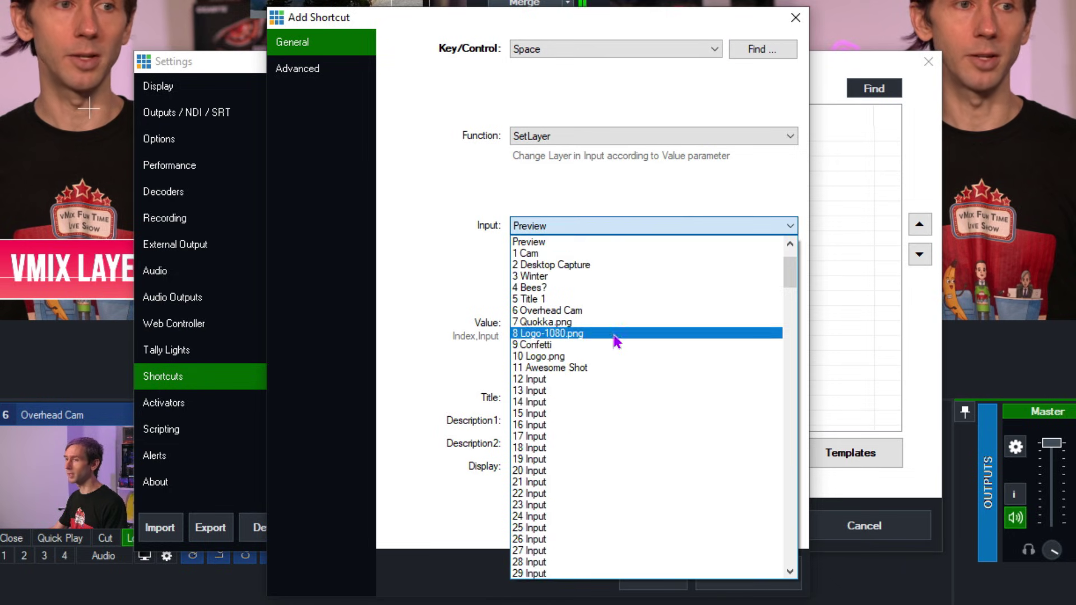
pyautogui.click(579, 369)
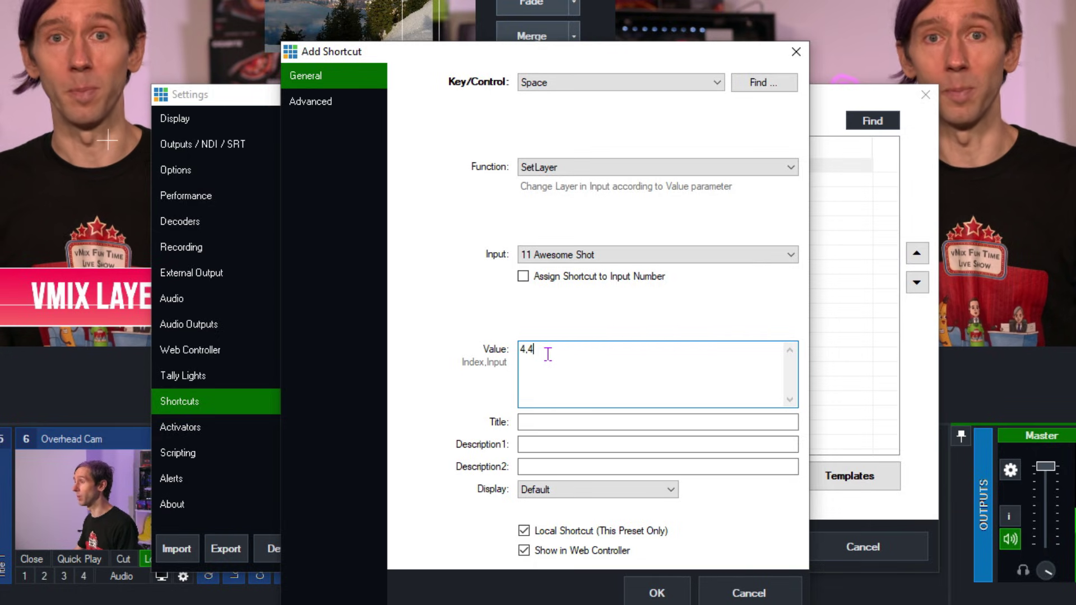
pyautogui.click(657, 593)
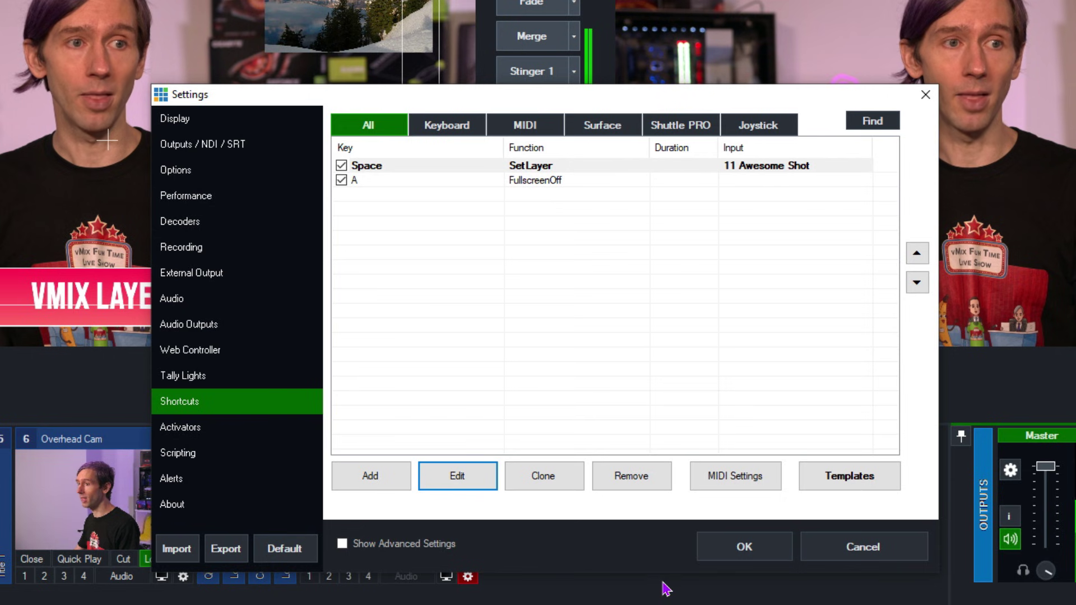
pyautogui.click(750, 547)
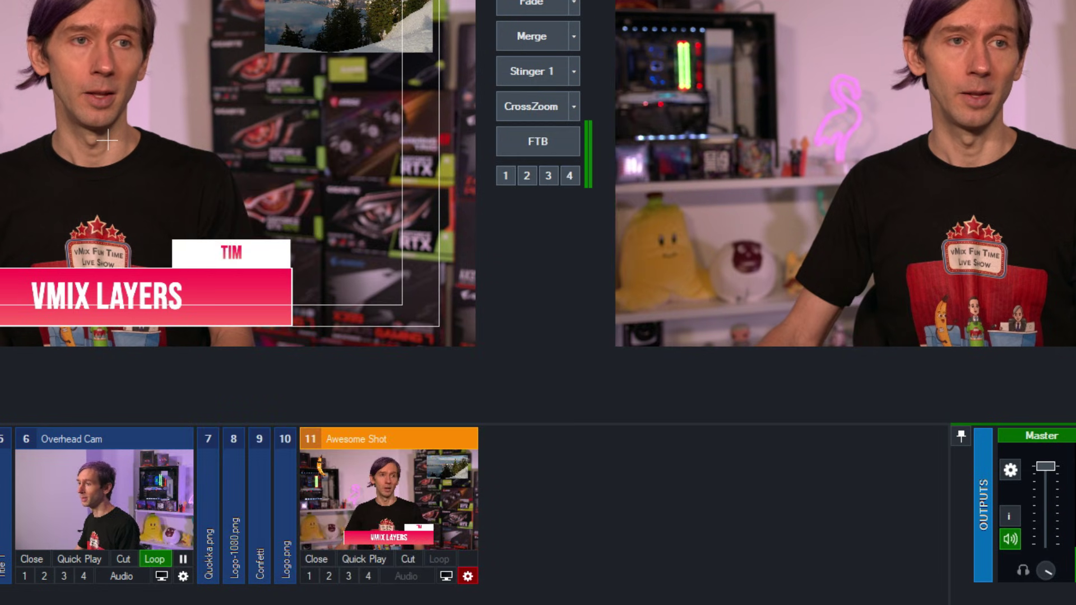